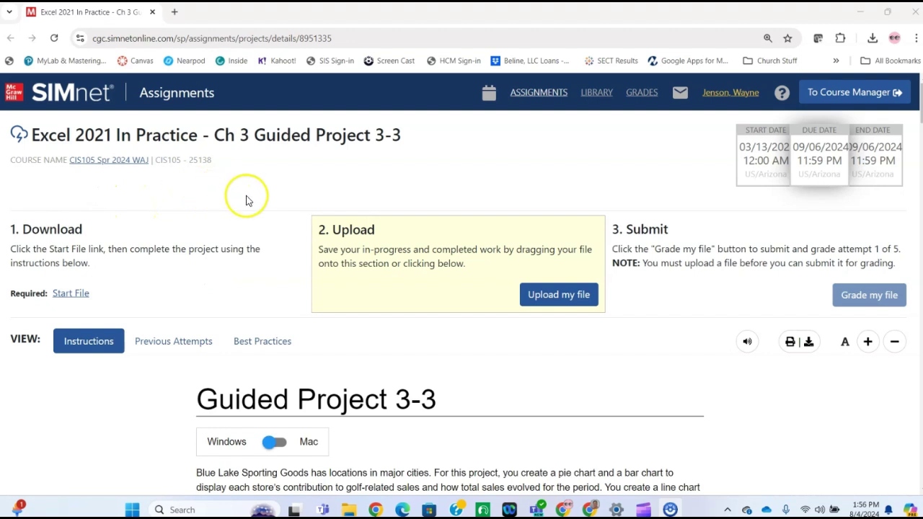
Download the Guided Project 3-3 start file and open the xlsx from the browser's downloads.
click(71, 294)
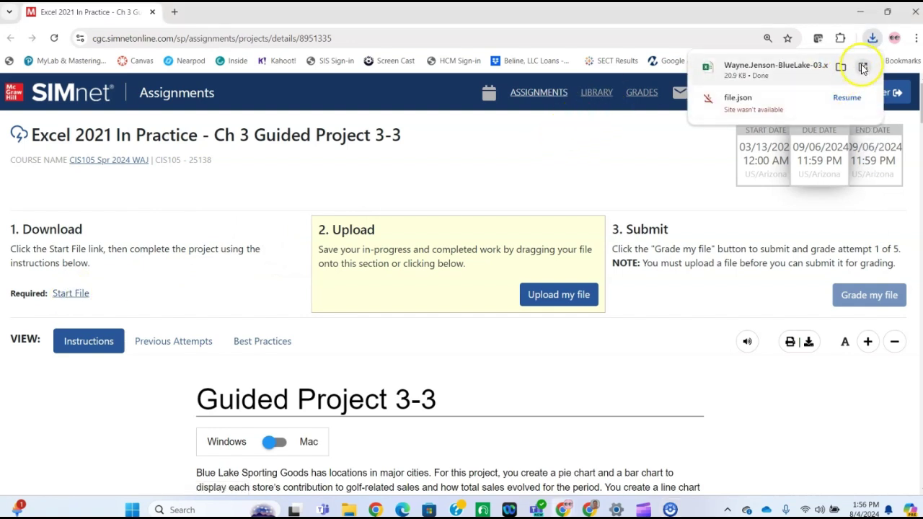
click(861, 67)
click(443, 225)
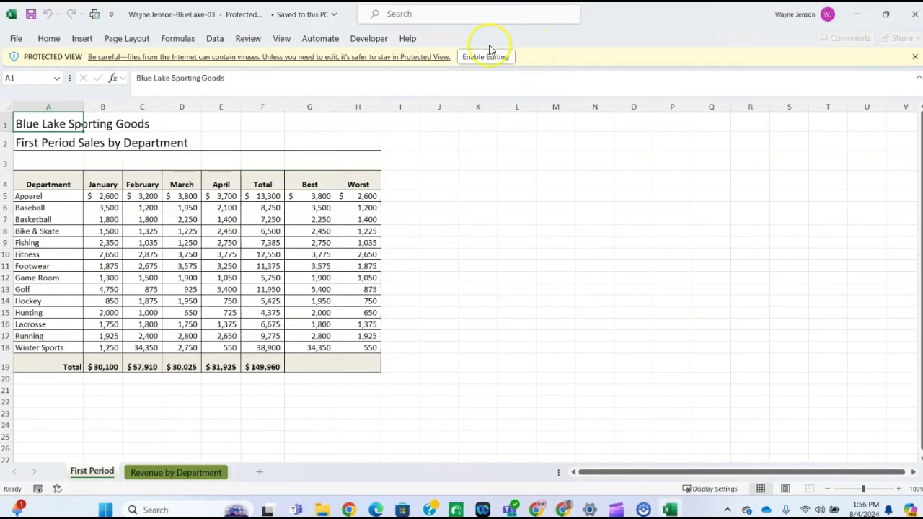
Enable editing, then on Revenue by Department select A4:F4 plus A13:F13 as chart data.
click(487, 57)
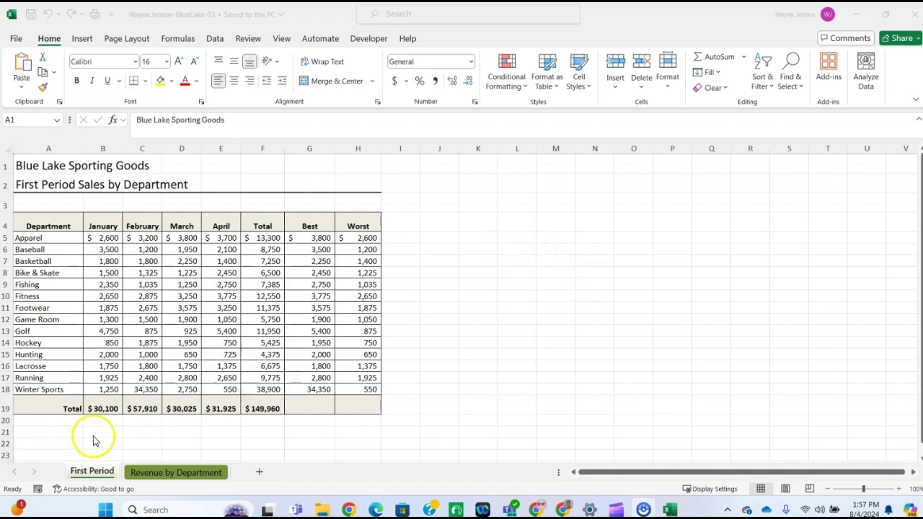
click(164, 472)
click(163, 472)
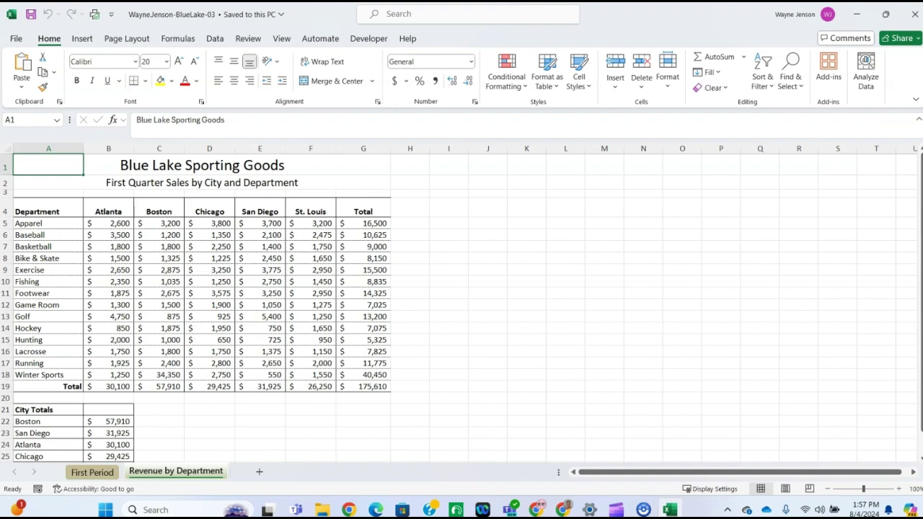
drag(55, 208, 297, 203)
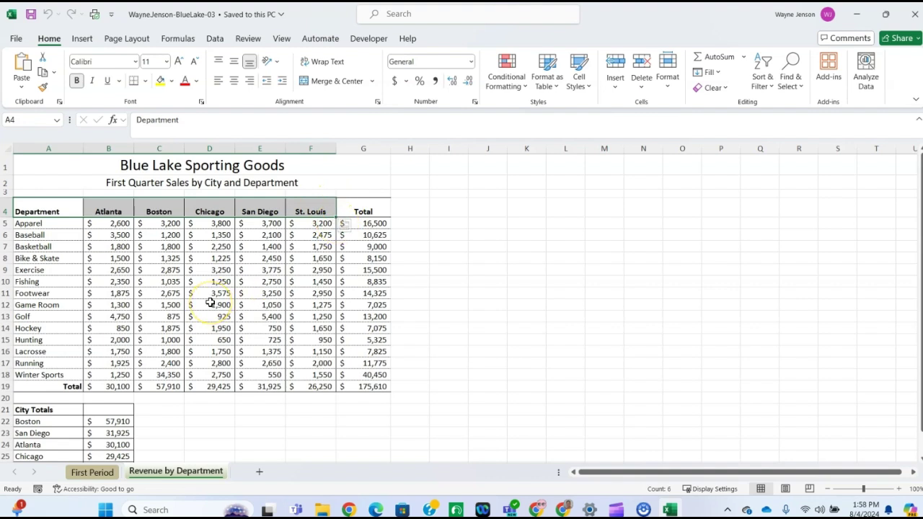
drag(29, 317, 310, 316)
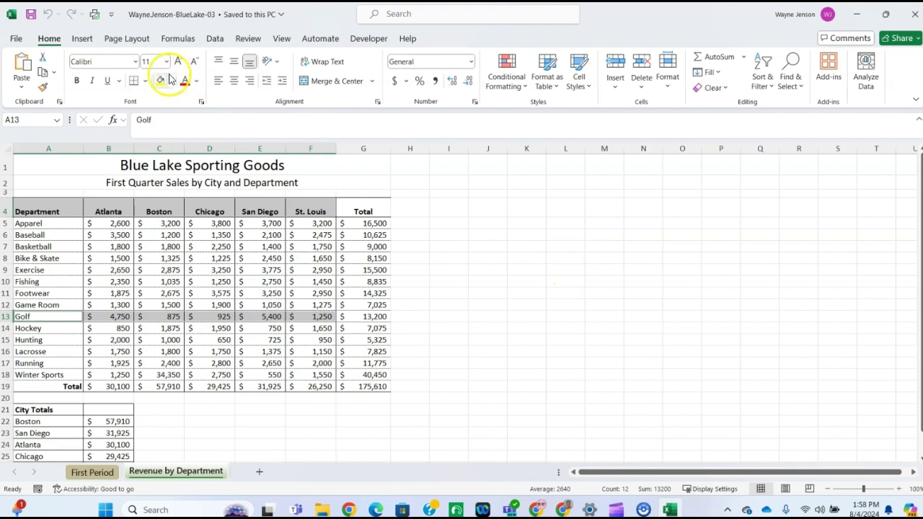
click(83, 45)
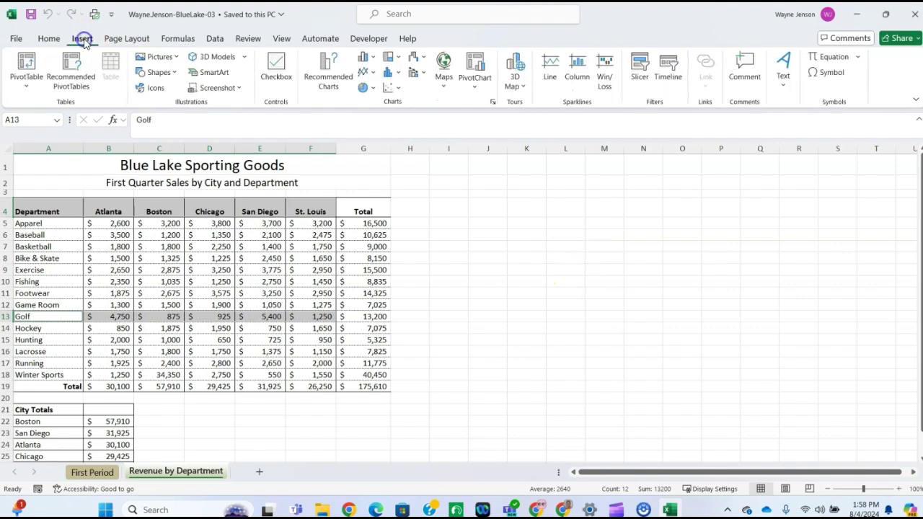
Insert a 3-D pie chart of the Golf sales by city.
click(367, 87)
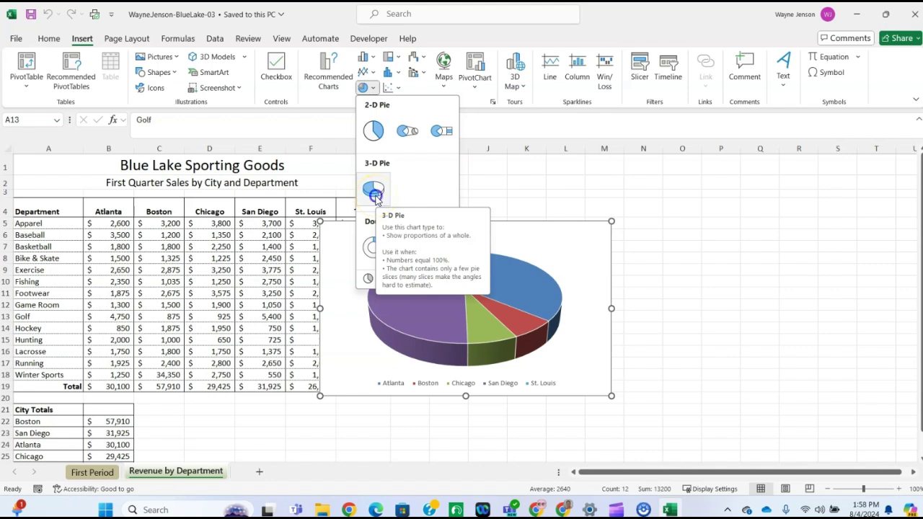
click(373, 192)
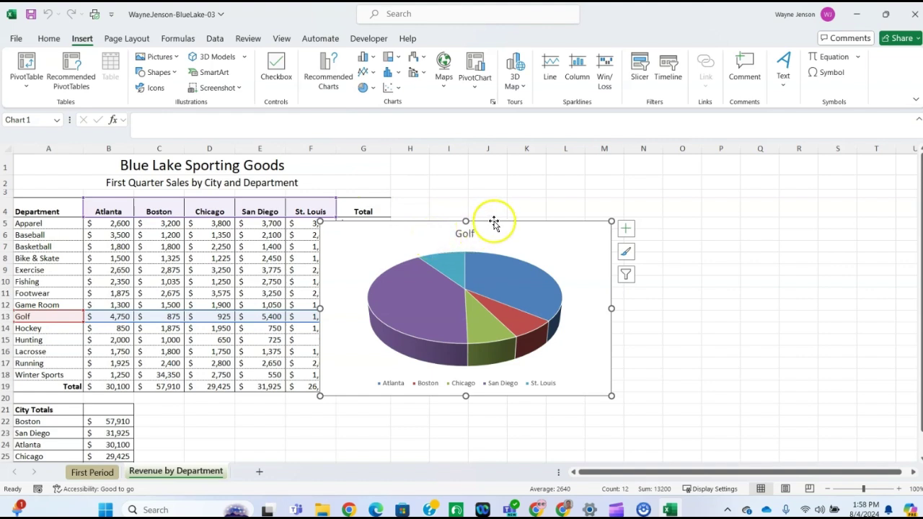
click(519, 224)
Apply chart Style 3 to the Golf pie chart.
click(451, 38)
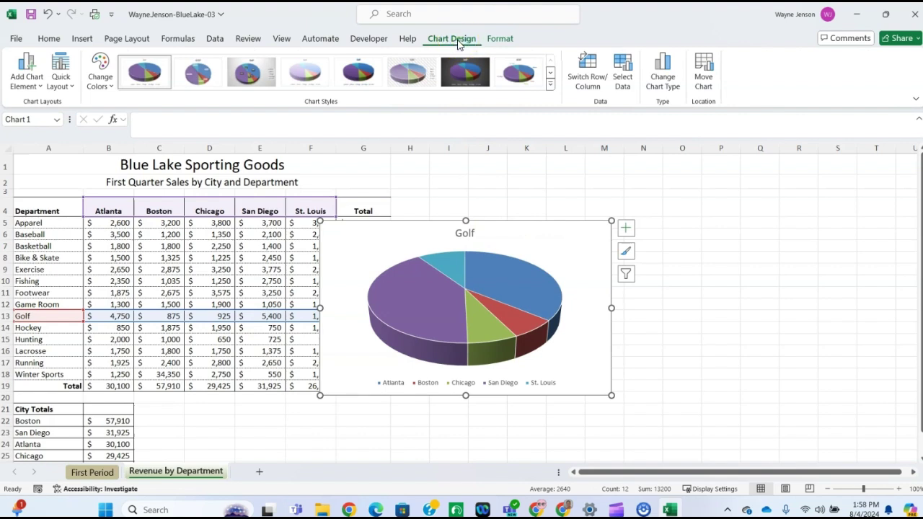
click(549, 85)
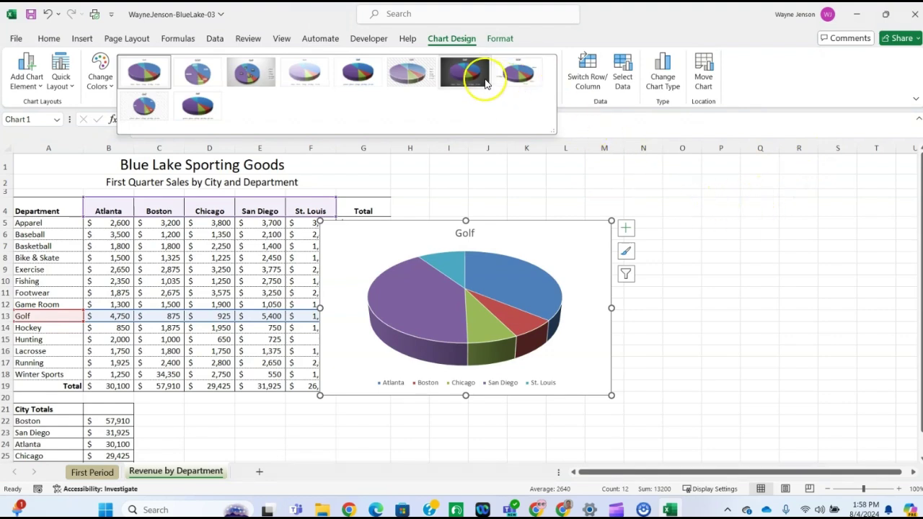
click(247, 72)
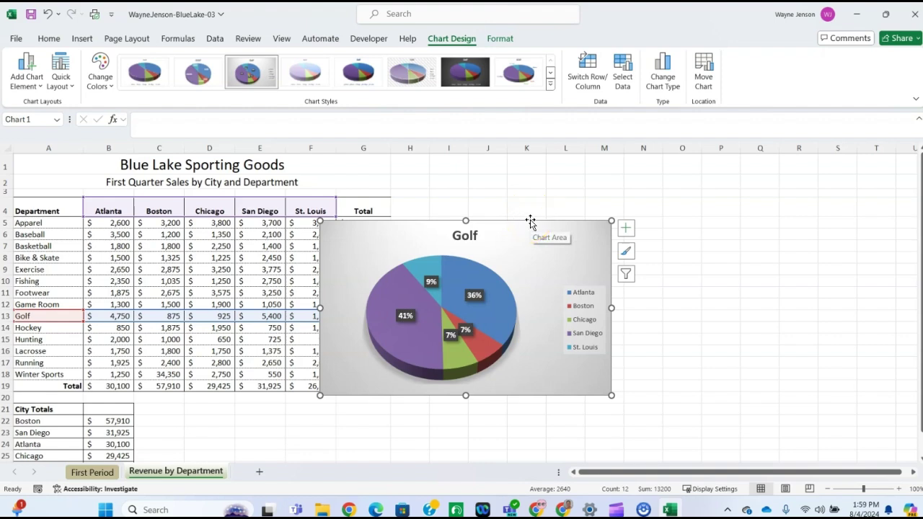
Move the Golf pie right of the table and enlarge it to span about columns H–Q.
mouse_move(530, 222)
mouse_down()
mouse_move(566, 198)
mouse_move(608, 196)
mouse_move(583, 200)
mouse_move(560, 244)
mouse_move(596, 220)
mouse_move(607, 200)
mouse_move(599, 195)
mouse_up()
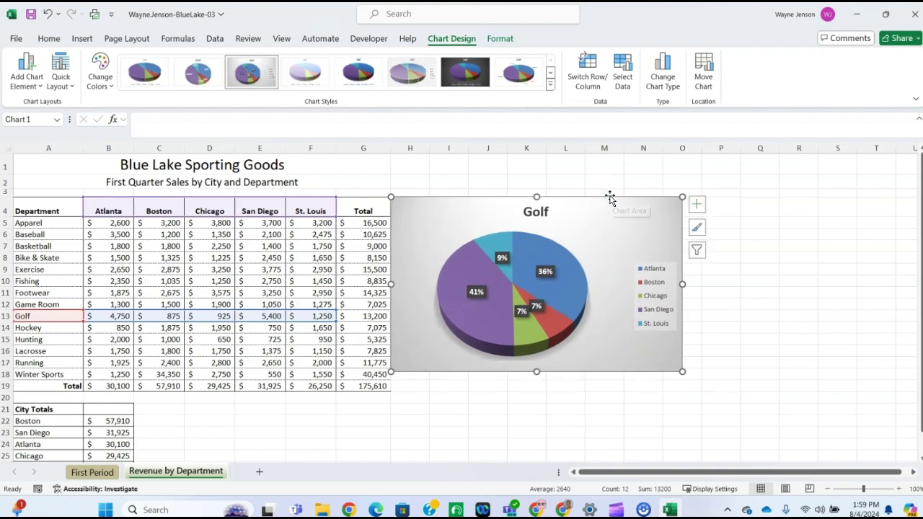
drag(681, 372, 782, 393)
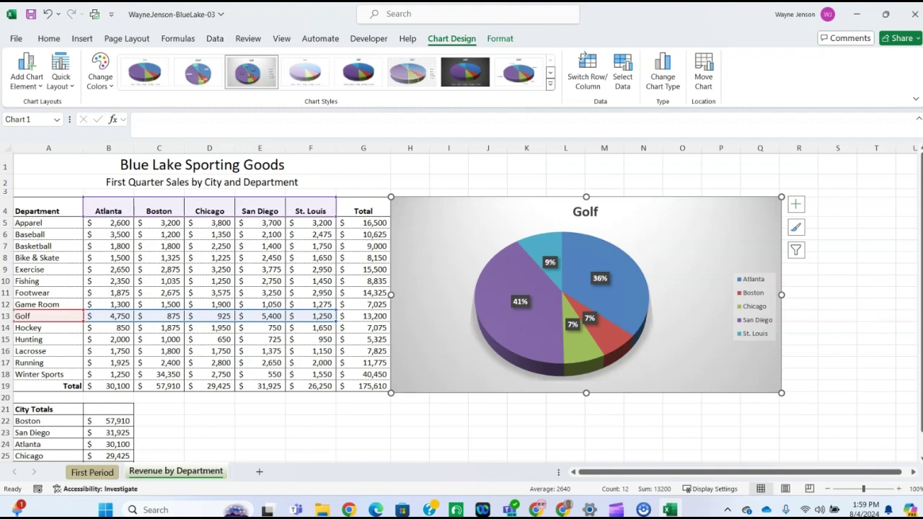
Open the pie series formatting and select only the San Diego slice.
click(579, 247)
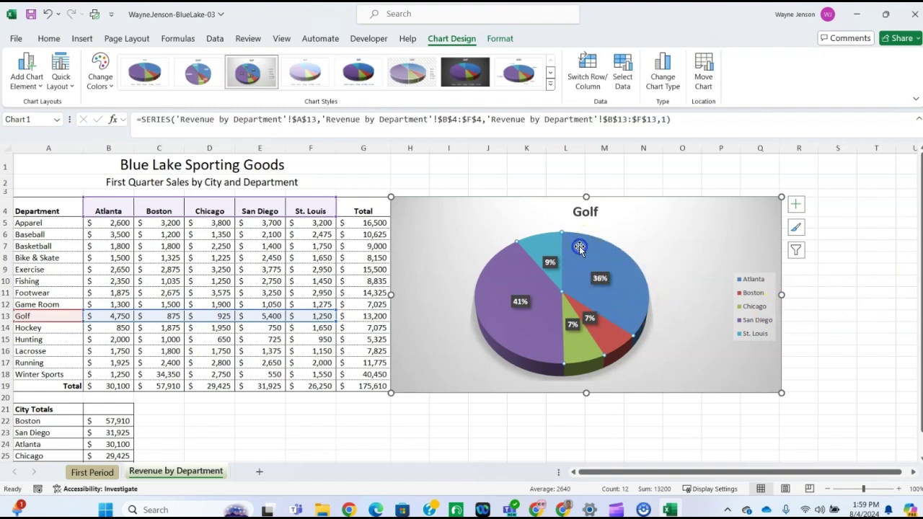
double_click(579, 247)
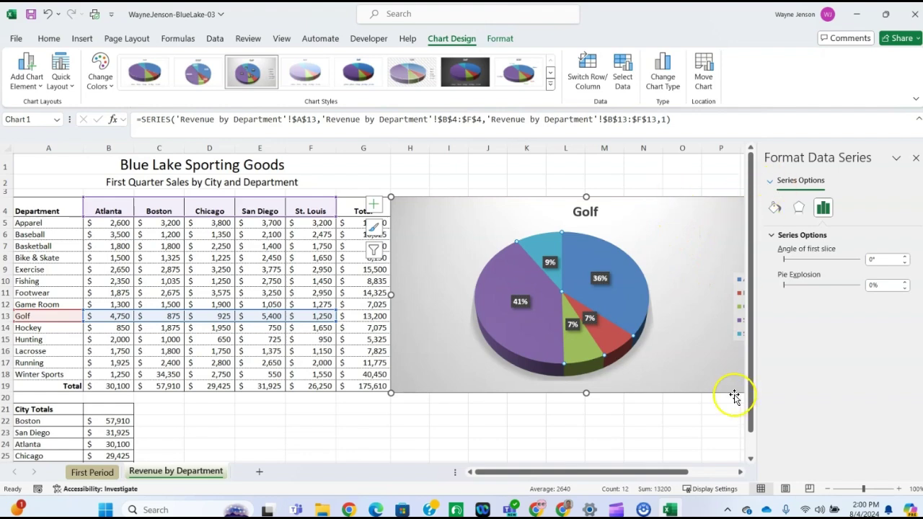
mouse_move(649, 471)
mouse_down()
mouse_move(673, 471)
mouse_move(665, 475)
mouse_up()
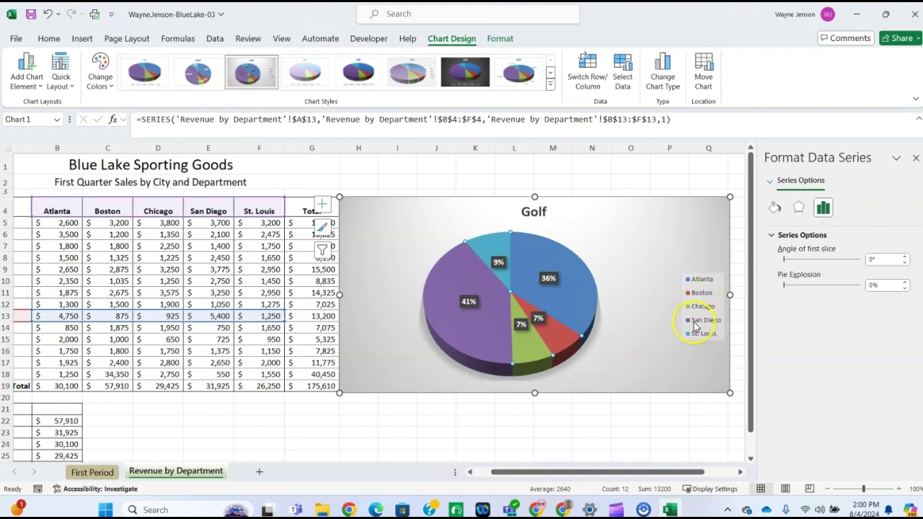
click(469, 334)
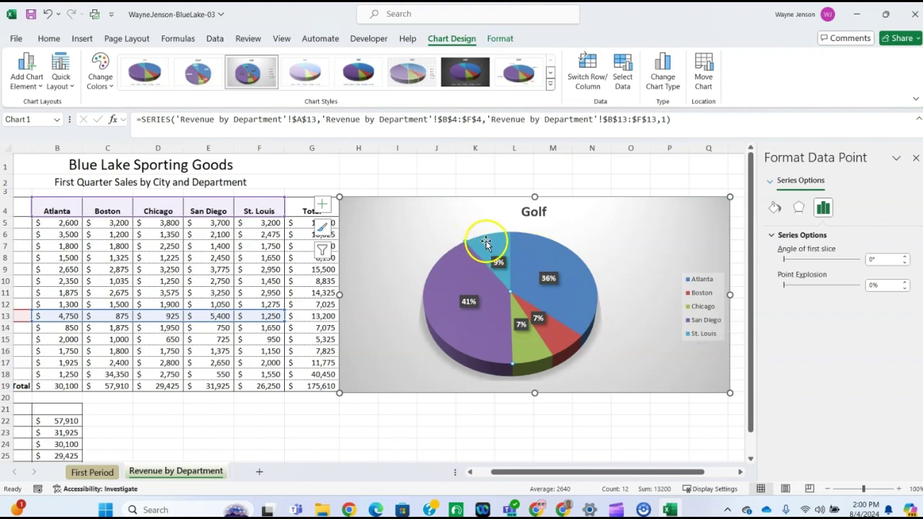
mouse_move(490, 325)
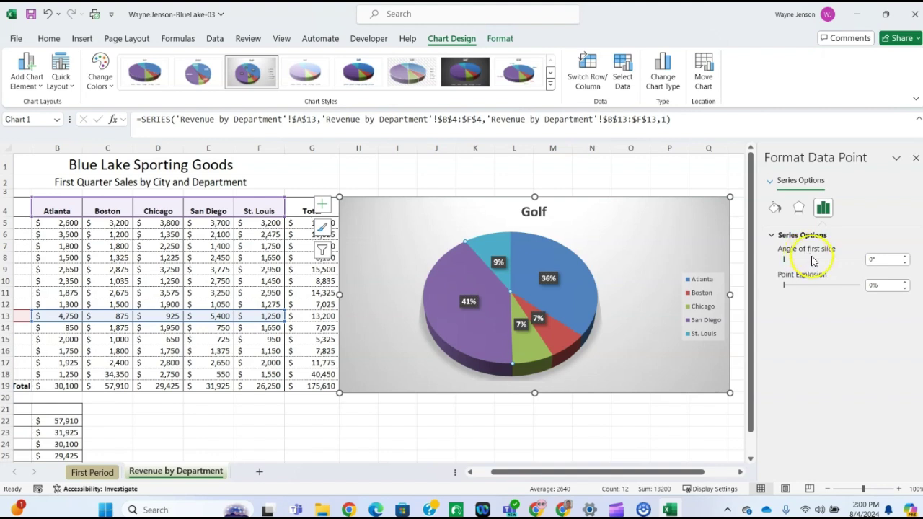
Set the San Diego slice's Point Explosion to 10% and close the pane.
click(904, 283)
click(904, 282)
click(904, 283)
click(904, 283)
click(904, 282)
click(904, 282)
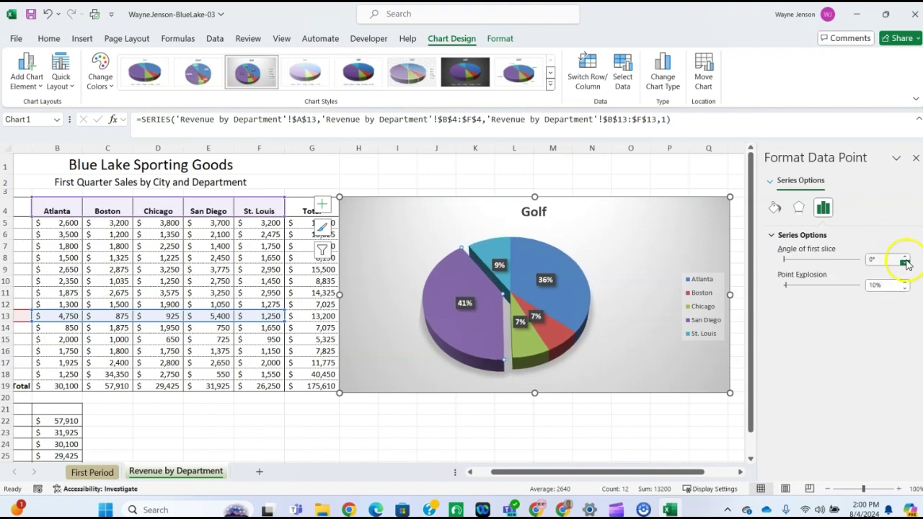
click(916, 157)
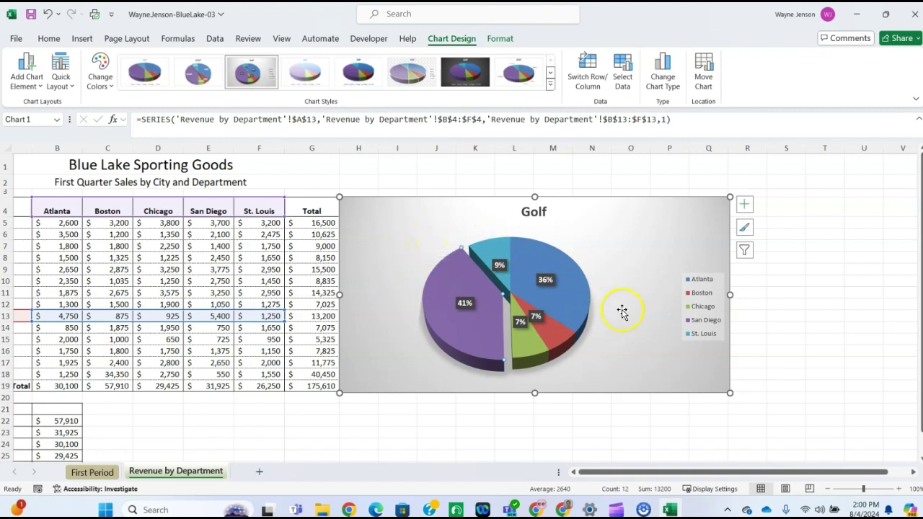
click(402, 315)
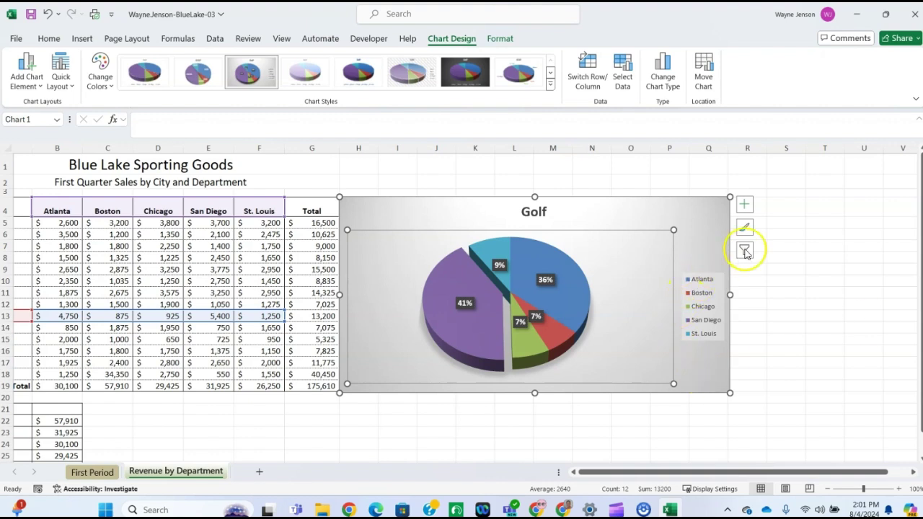
Add Category Name to the data labels with a (space) separator, e.g. 'San Diego 41%'.
click(749, 206)
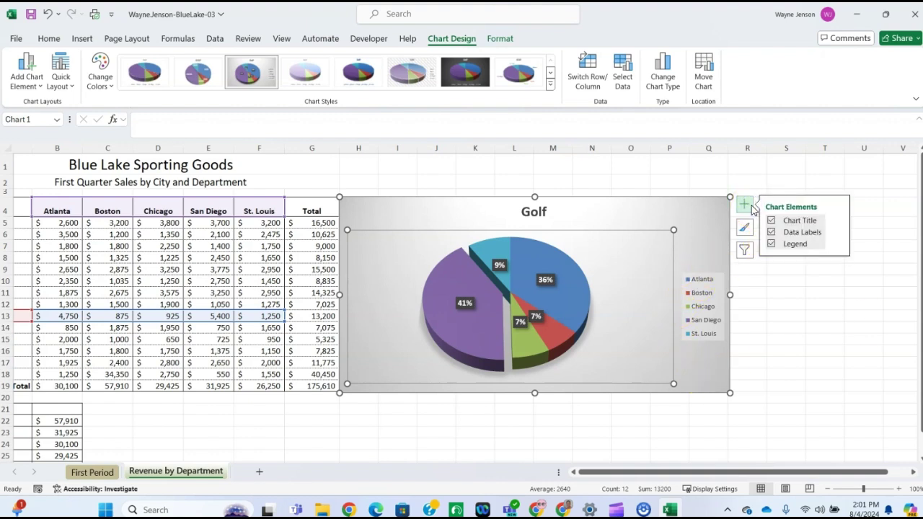
click(838, 235)
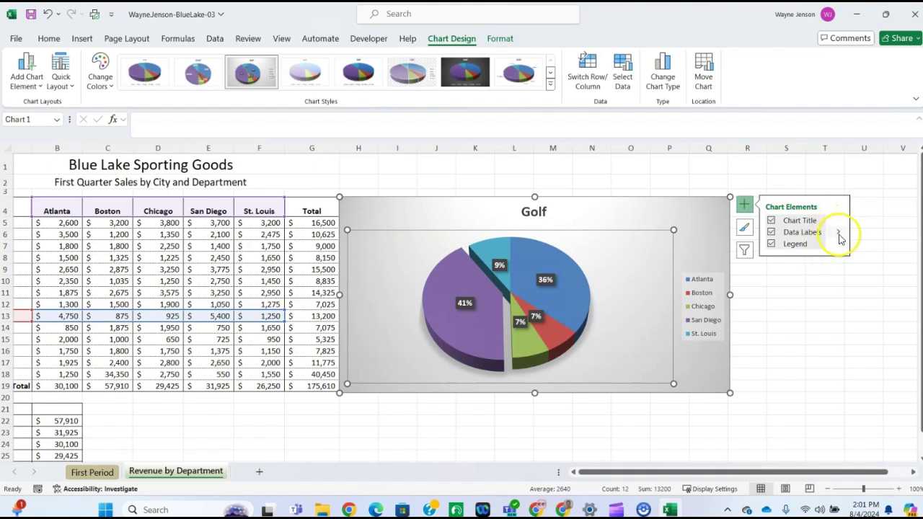
click(838, 232)
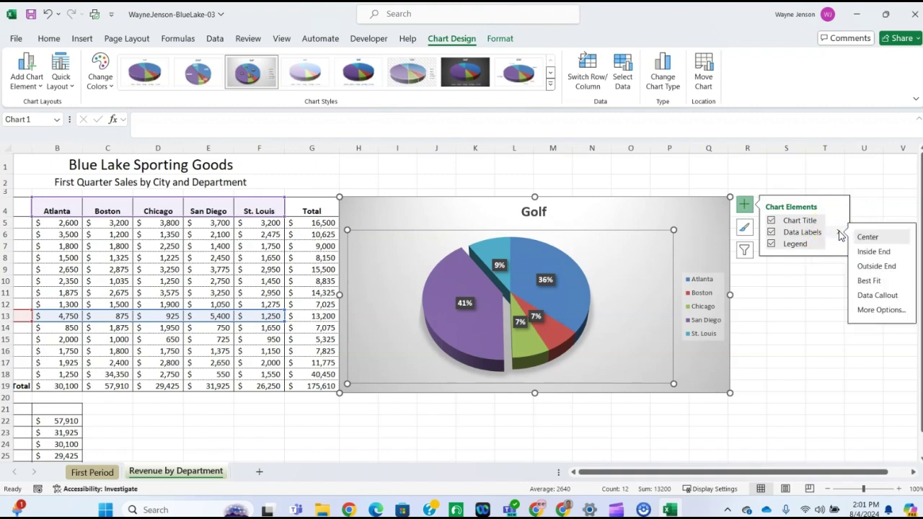
click(878, 310)
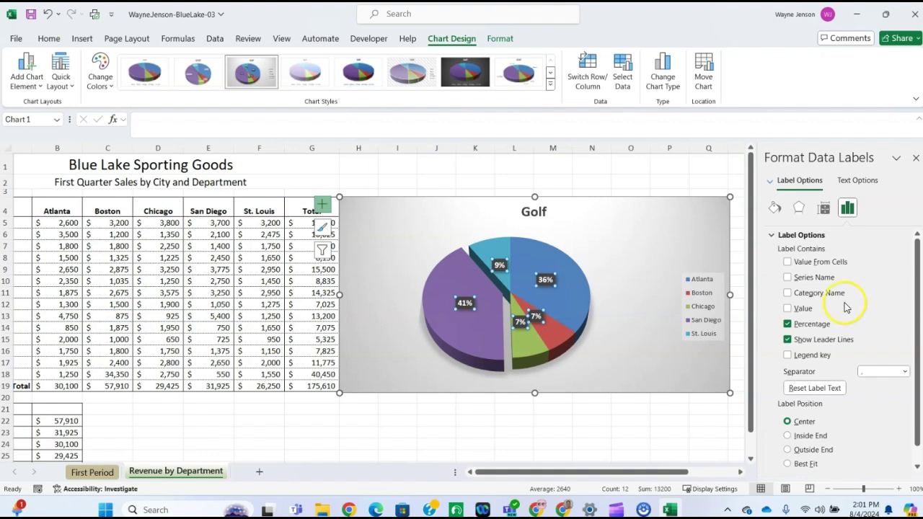
click(788, 293)
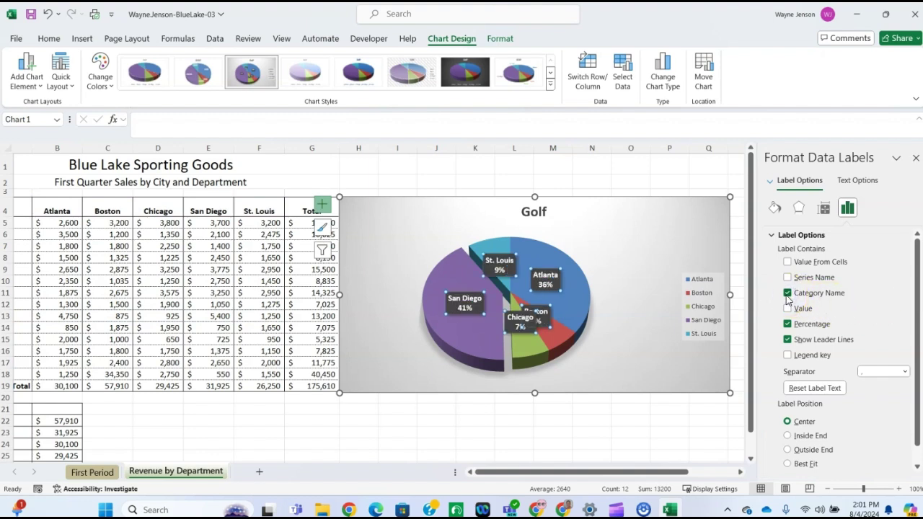
click(800, 292)
click(902, 372)
click(875, 429)
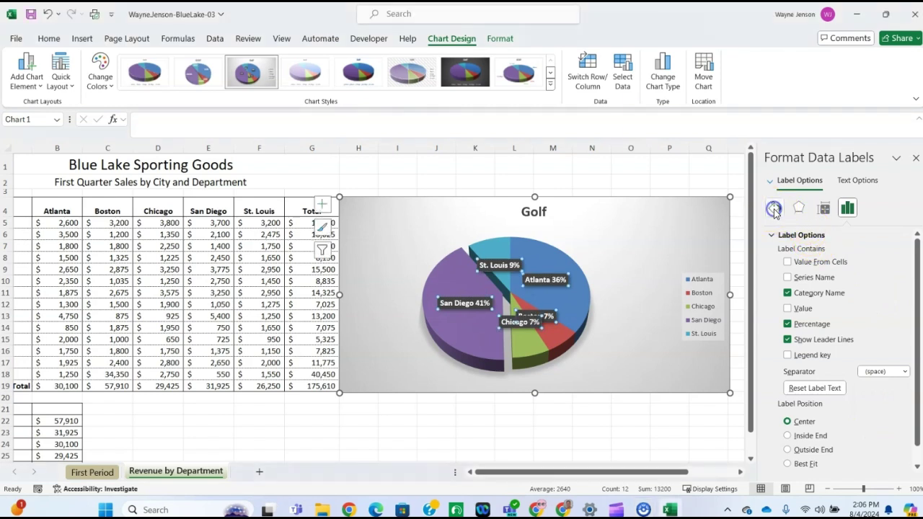
Give the pie's data labels No fill and close the Format Data Labels pane.
click(775, 209)
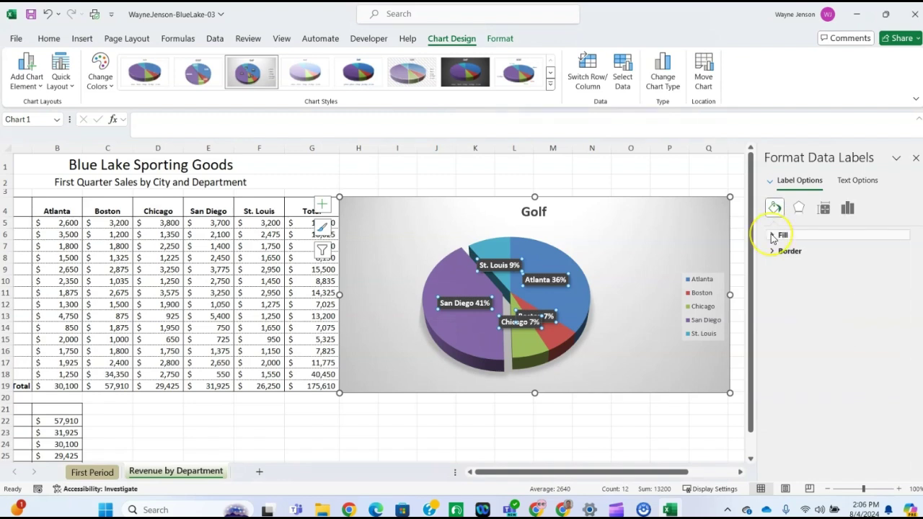
click(771, 236)
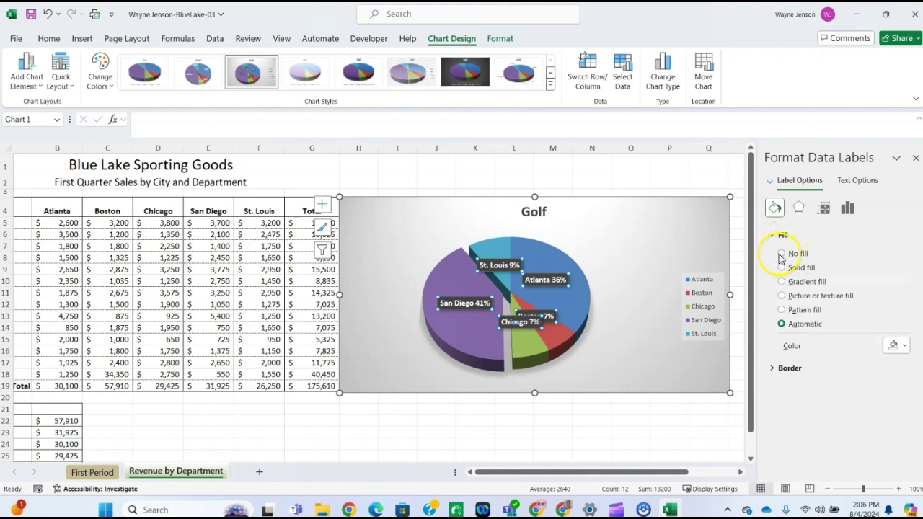
click(781, 253)
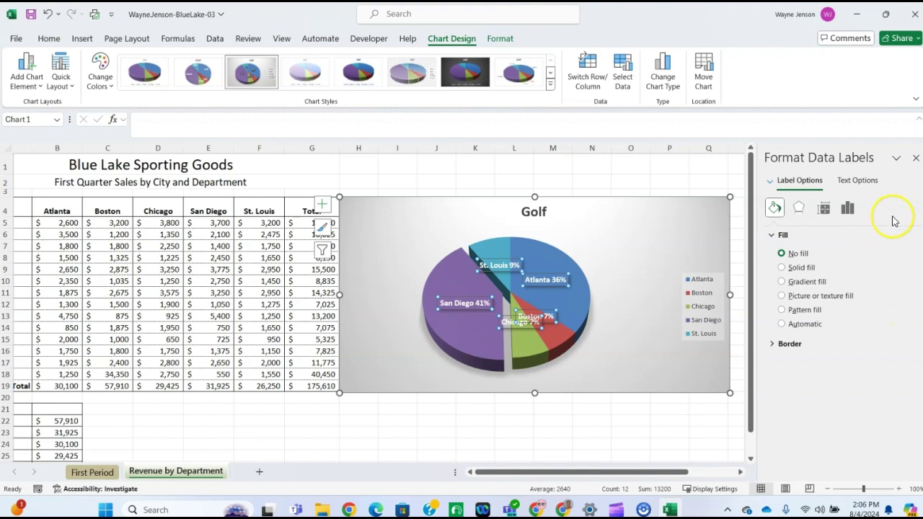
click(916, 159)
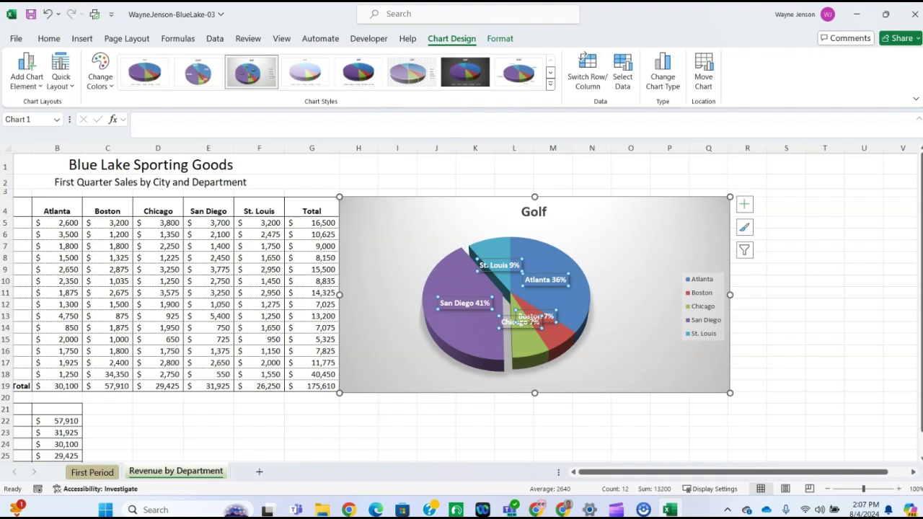
click(702, 297)
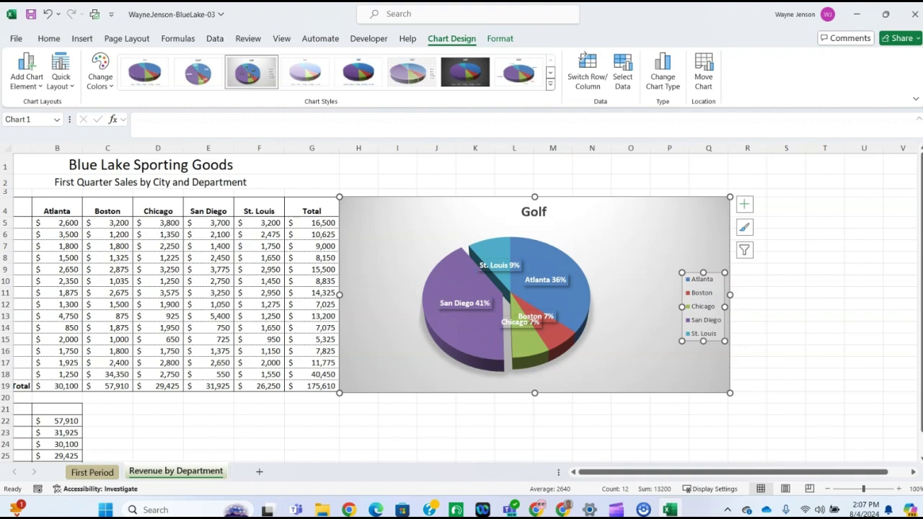
Select the city legend on the Golf pie chart and delete it.
click(497, 41)
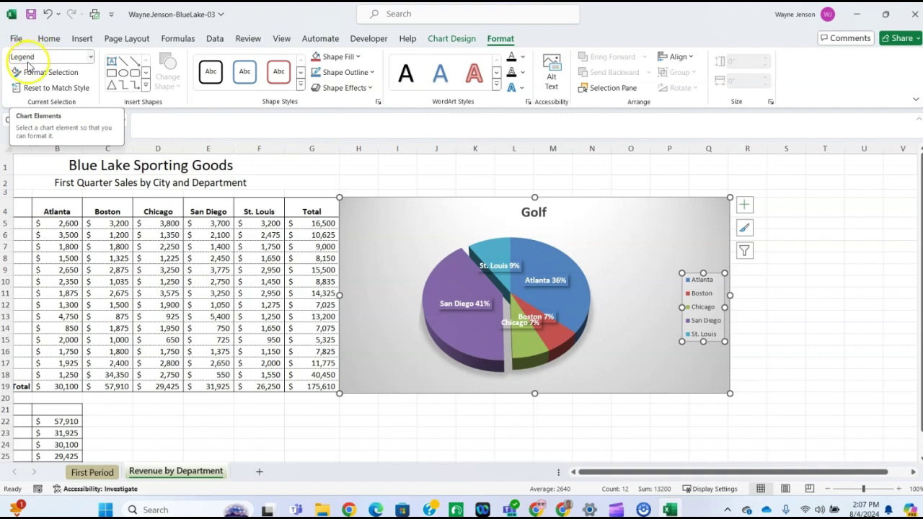
click(37, 74)
click(42, 57)
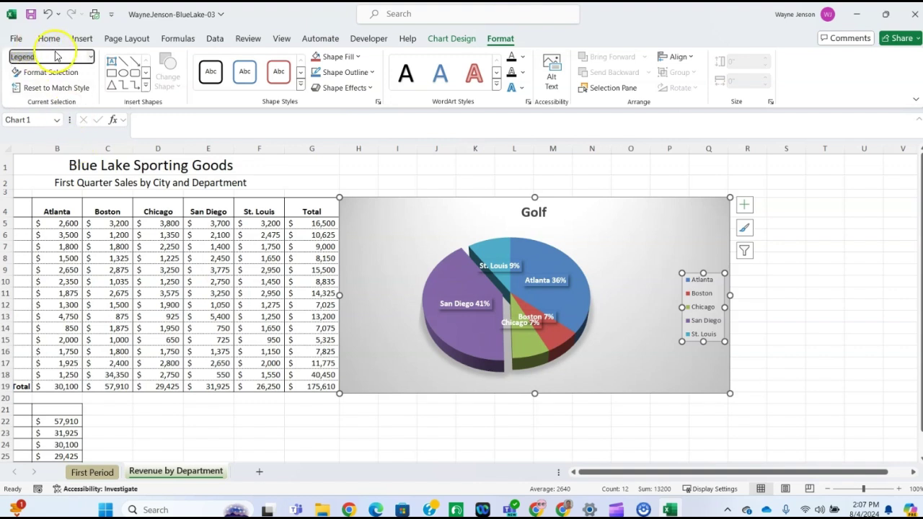
click(48, 56)
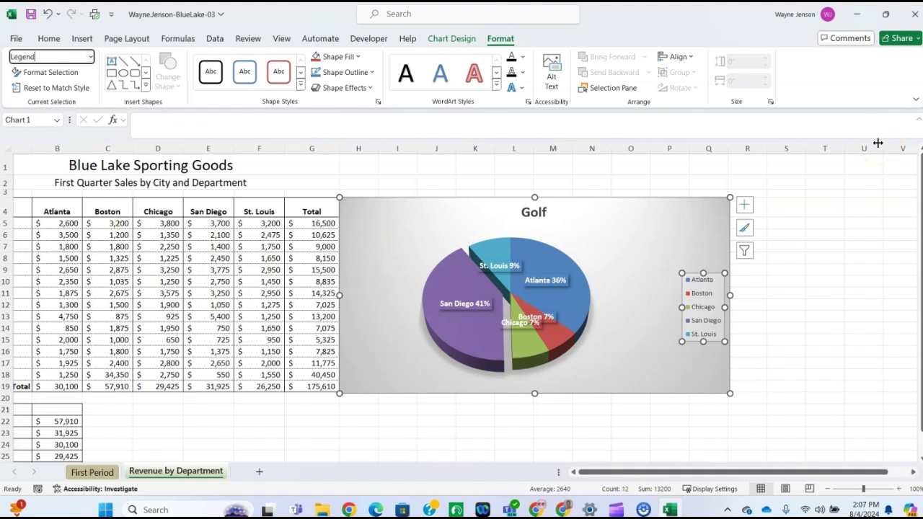
click(710, 307)
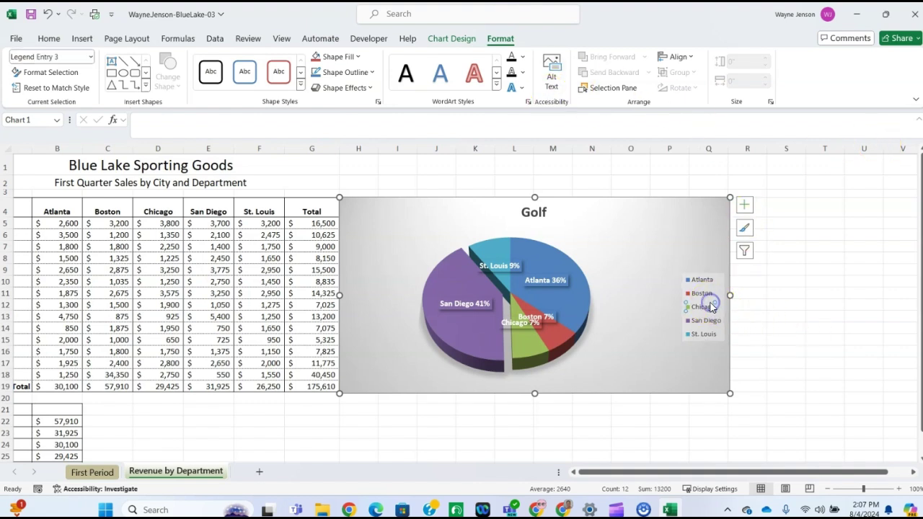
click(715, 296)
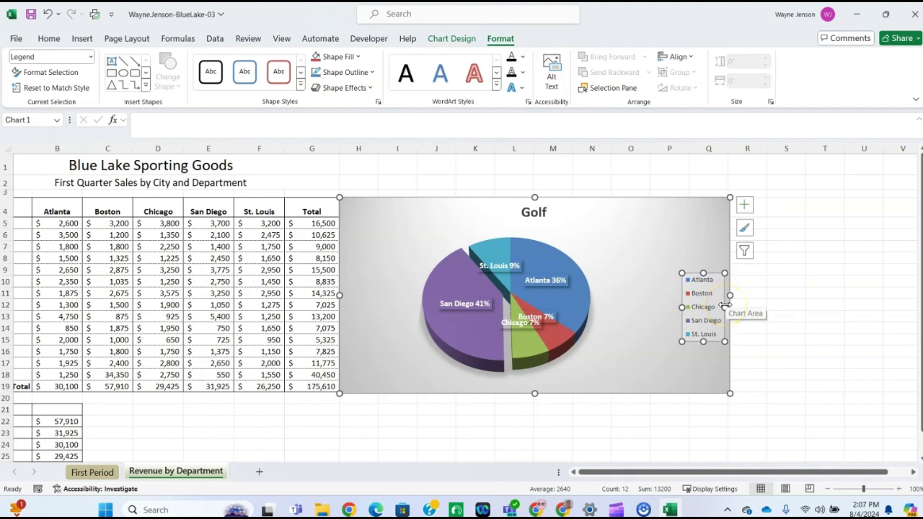
key(Delete)
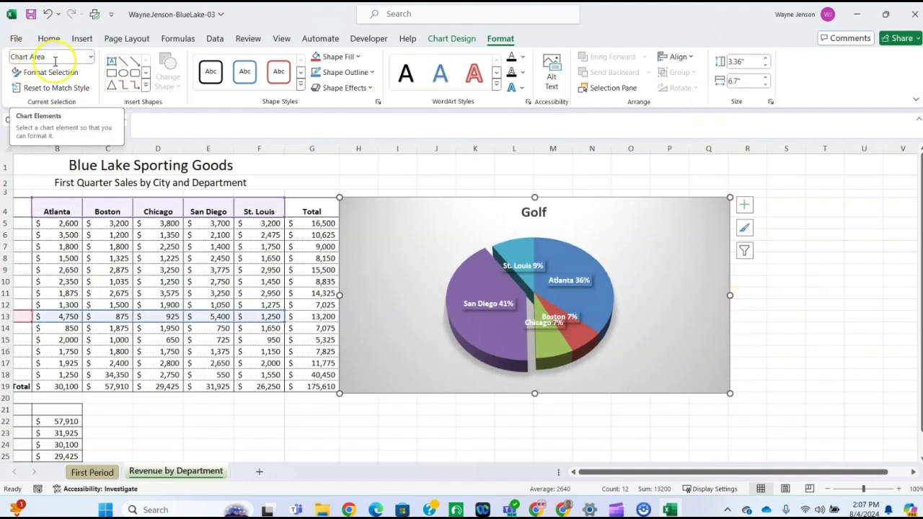
mouse_move(515, 243)
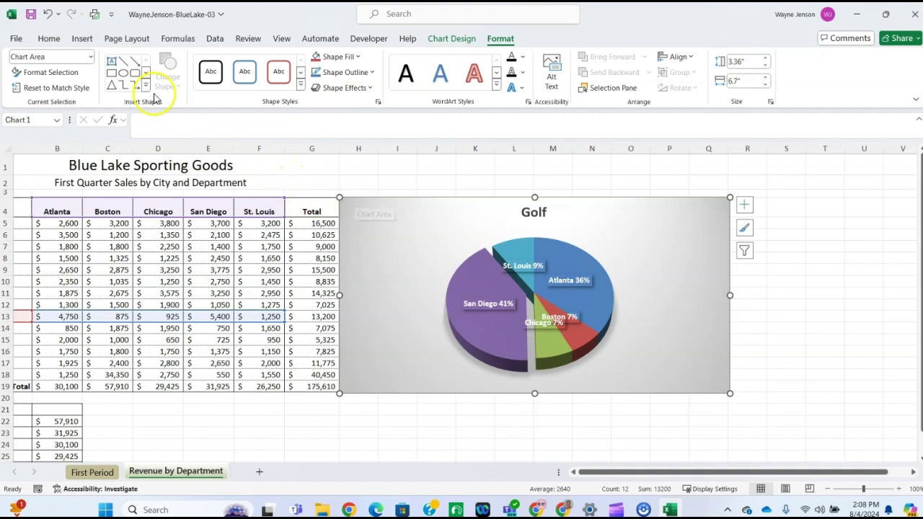
Select the Series "Golf" Data Labels and set their text fill to Black, Text 1.
click(92, 57)
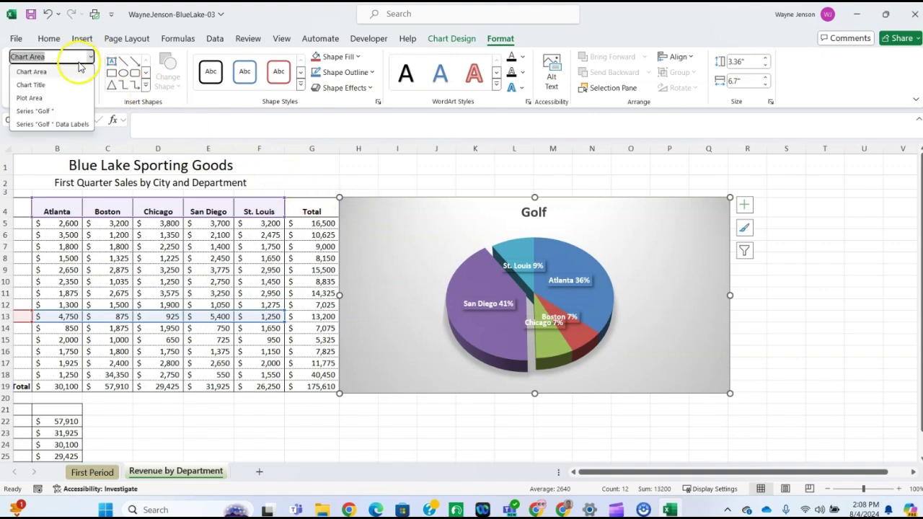
click(34, 113)
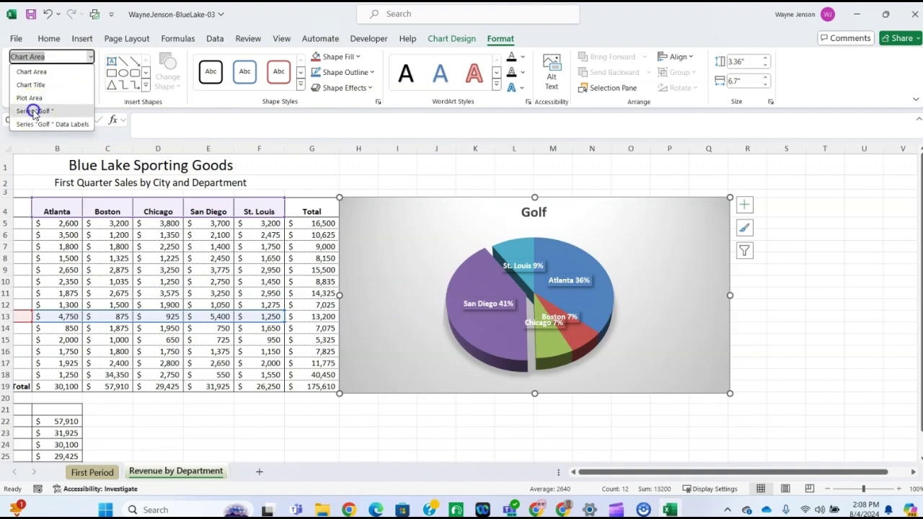
click(90, 57)
click(54, 124)
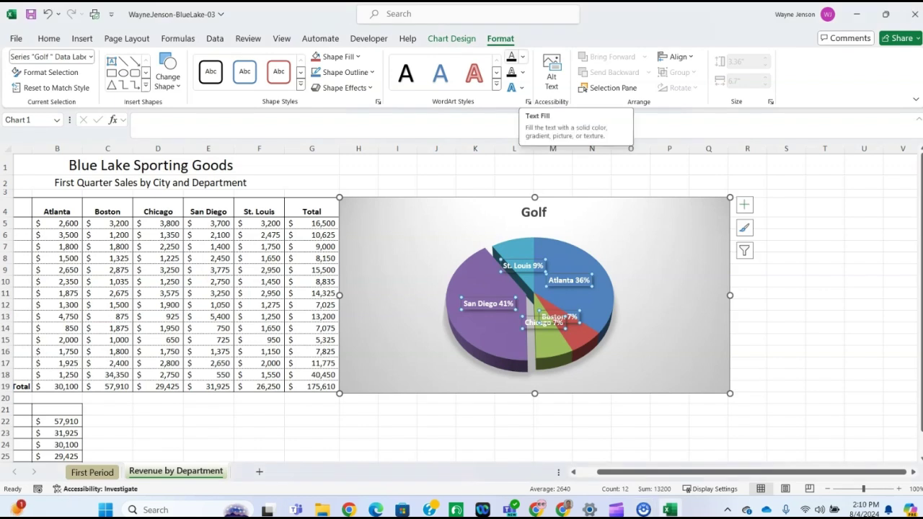
click(523, 57)
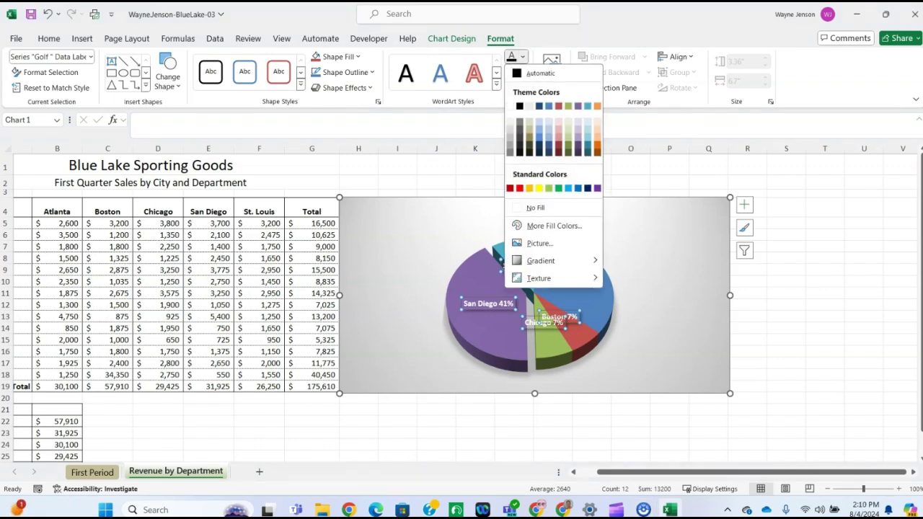
click(520, 106)
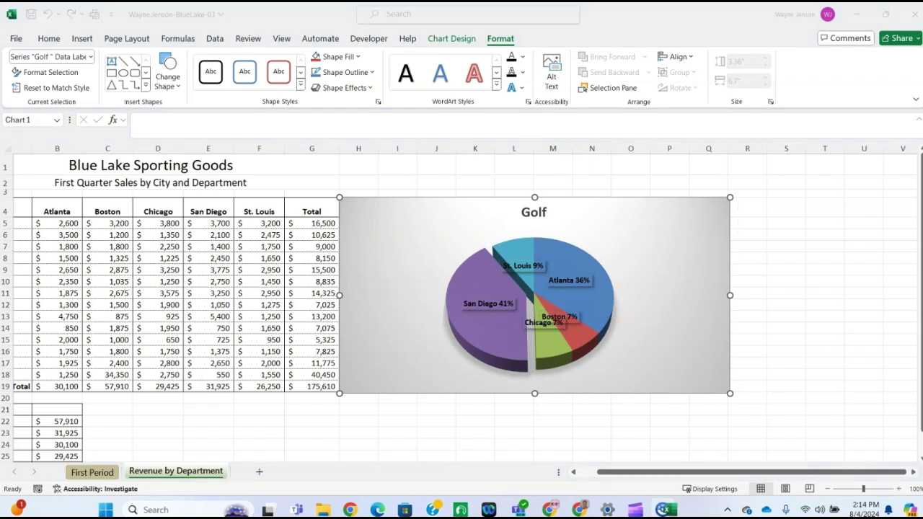
Drag the 'San Diego 41%' label left of the pie and 'St. Louis 9%' above it.
click(499, 308)
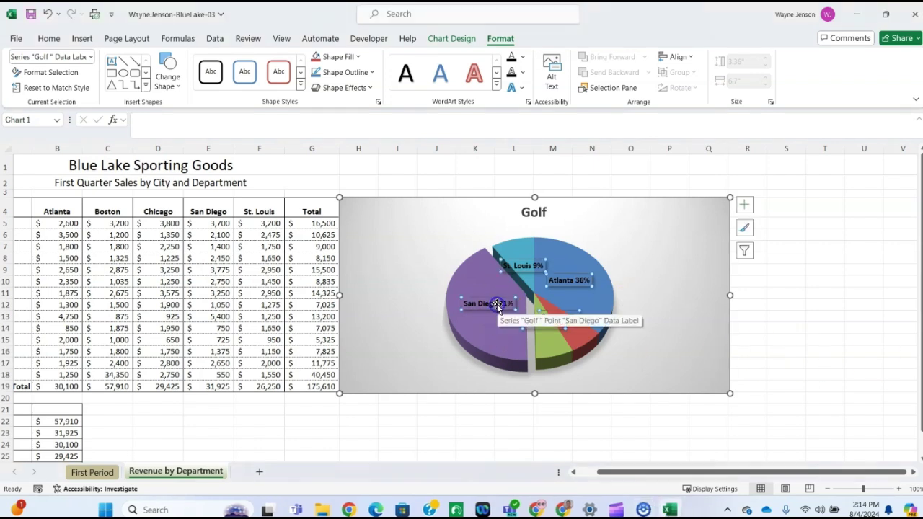
click(495, 306)
click(487, 310)
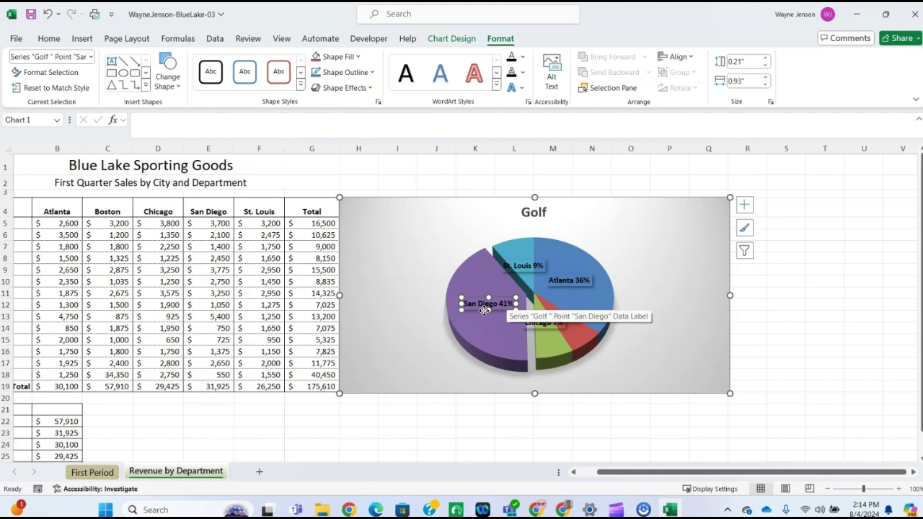
click(467, 308)
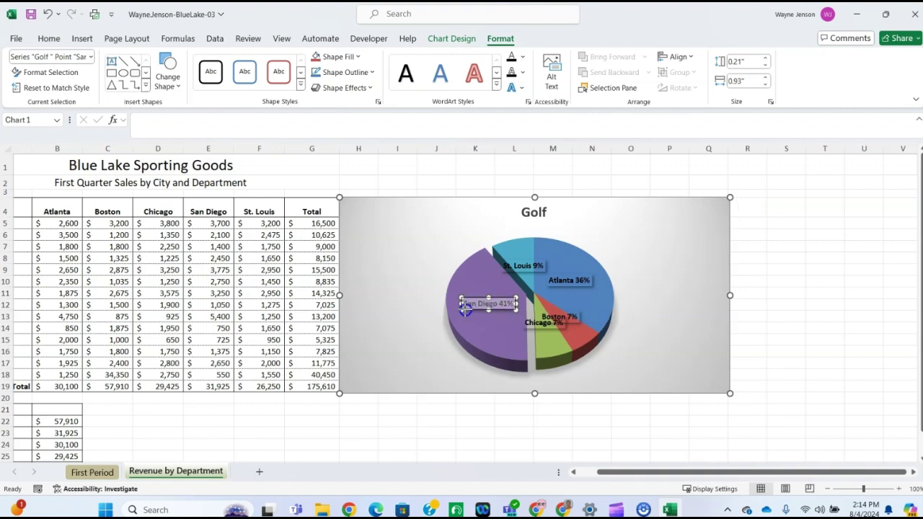
click(473, 298)
drag(472, 298, 408, 339)
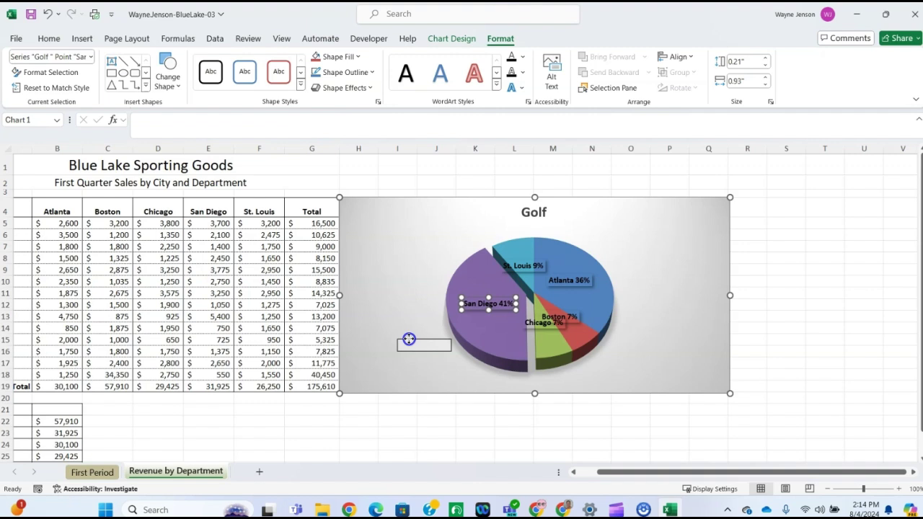
drag(408, 338, 408, 341)
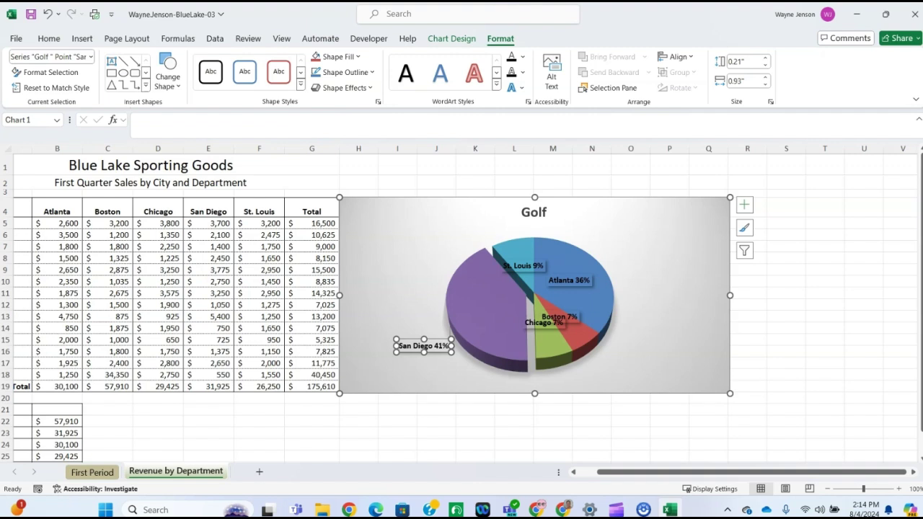
click(524, 265)
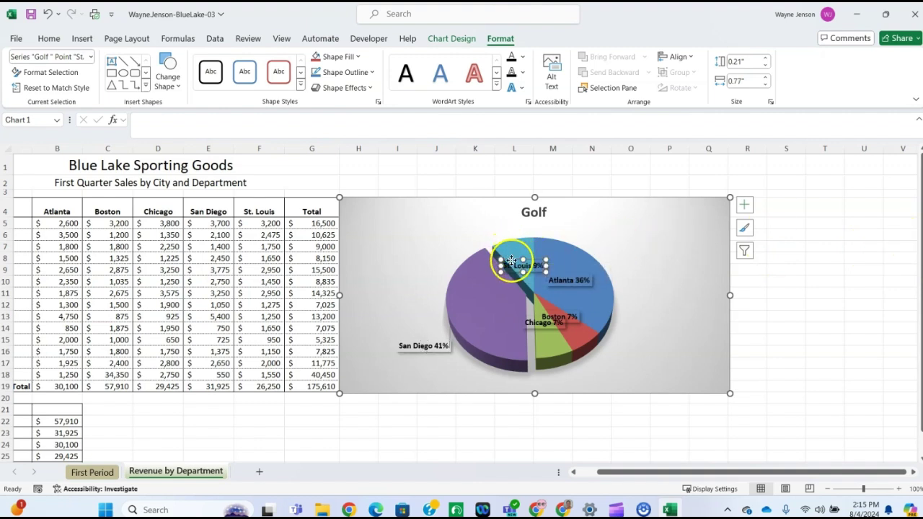
drag(513, 259, 466, 223)
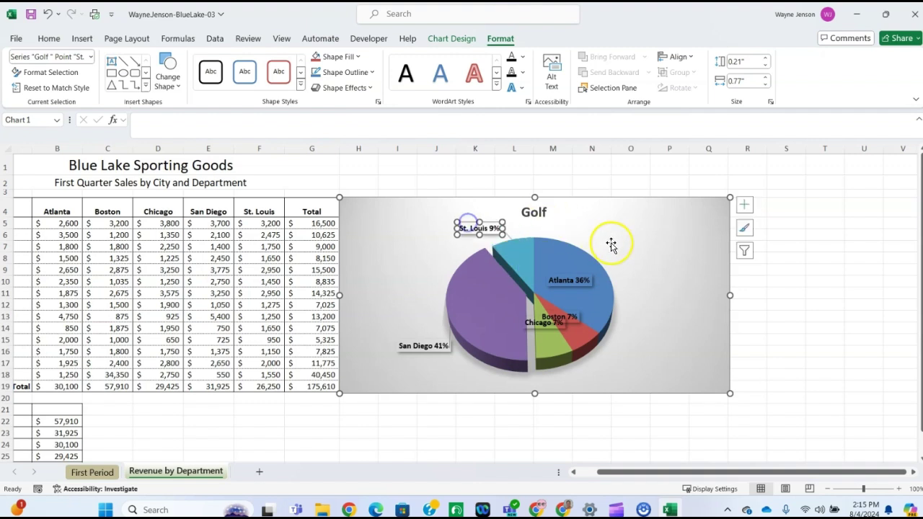
Drag the Atlanta 36%, Boston 7% and Chicago 7% labels outside the Golf pie, with Chicago below it.
click(576, 281)
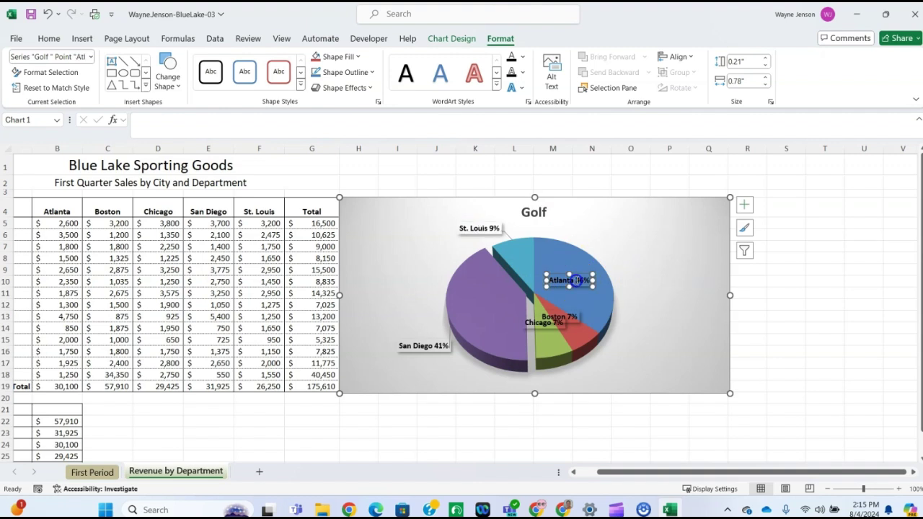
drag(576, 280, 642, 243)
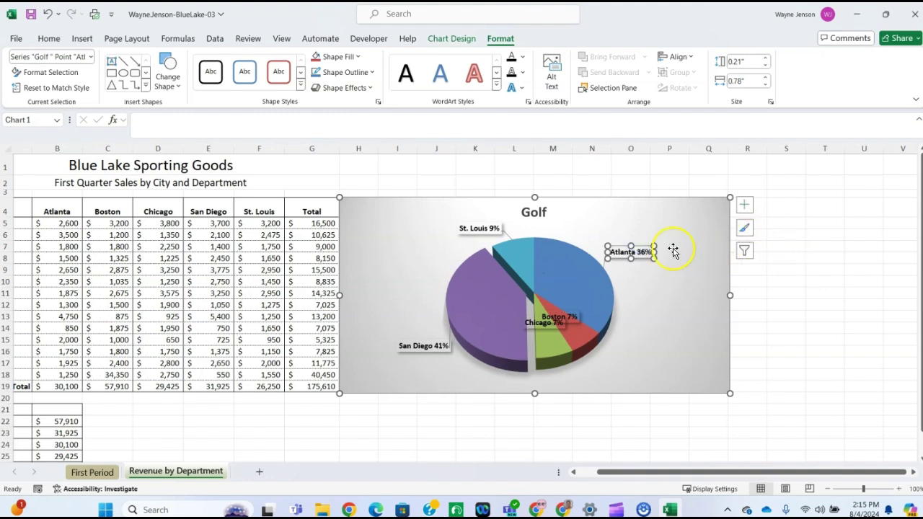
drag(641, 247, 646, 255)
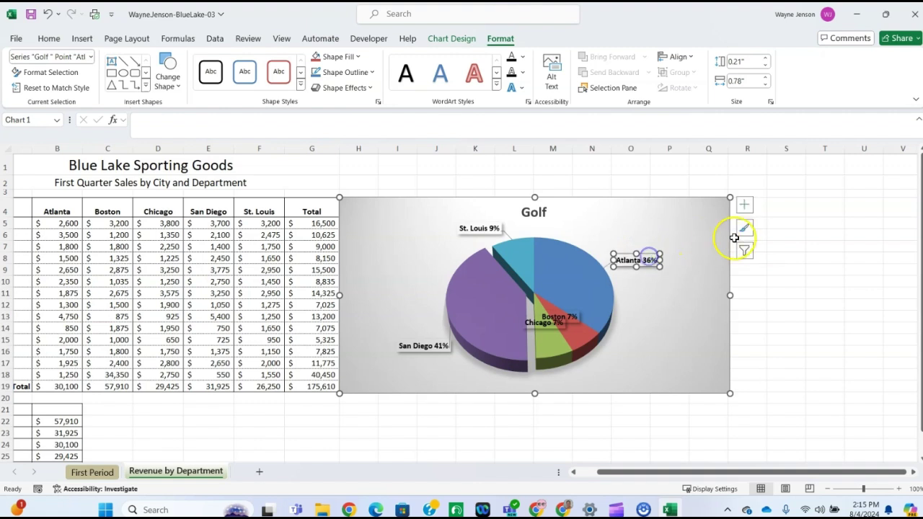
click(571, 320)
drag(572, 309, 634, 357)
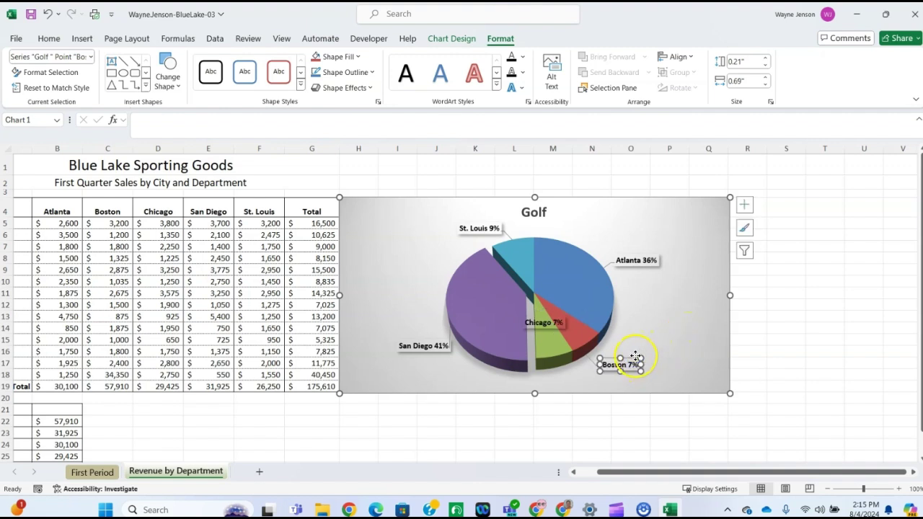
drag(629, 356, 643, 344)
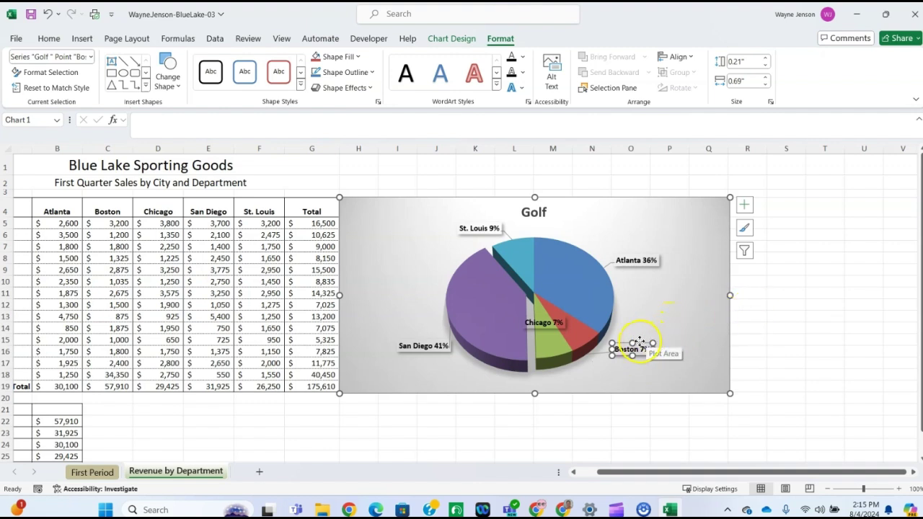
drag(644, 340, 657, 339)
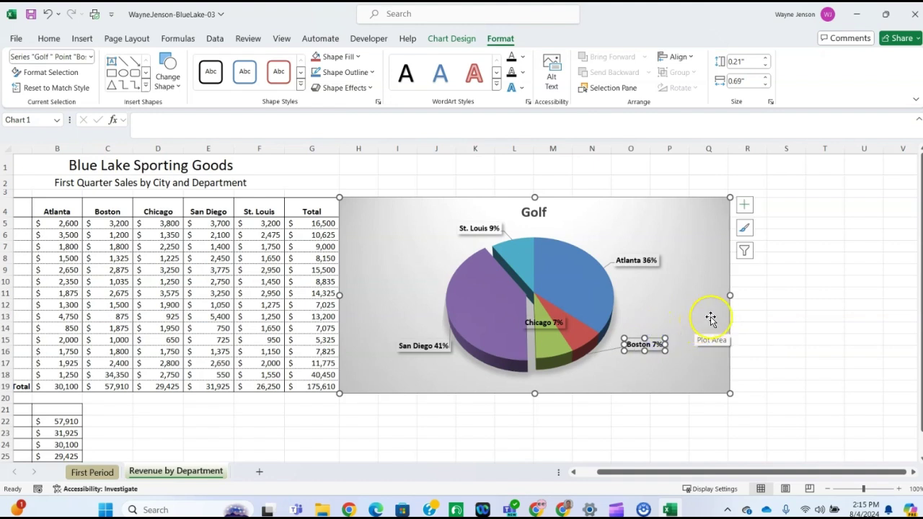
click(545, 319)
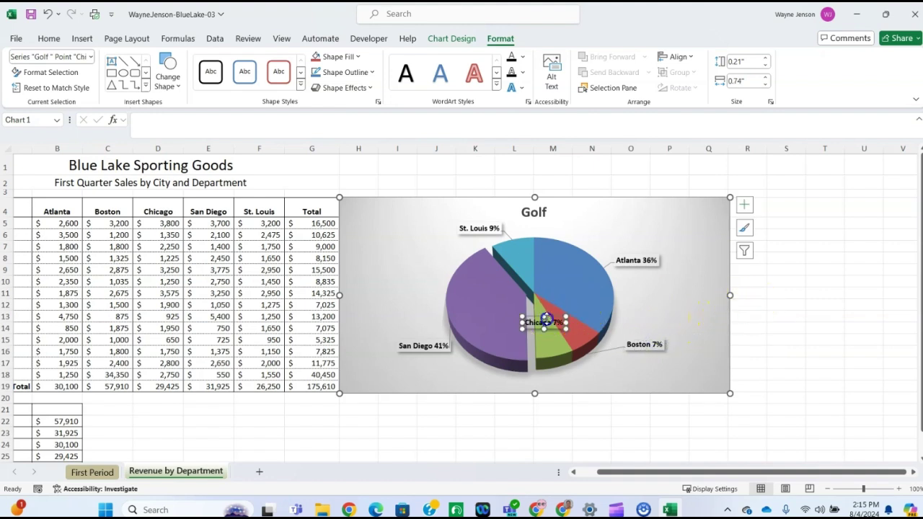
drag(546, 321, 587, 375)
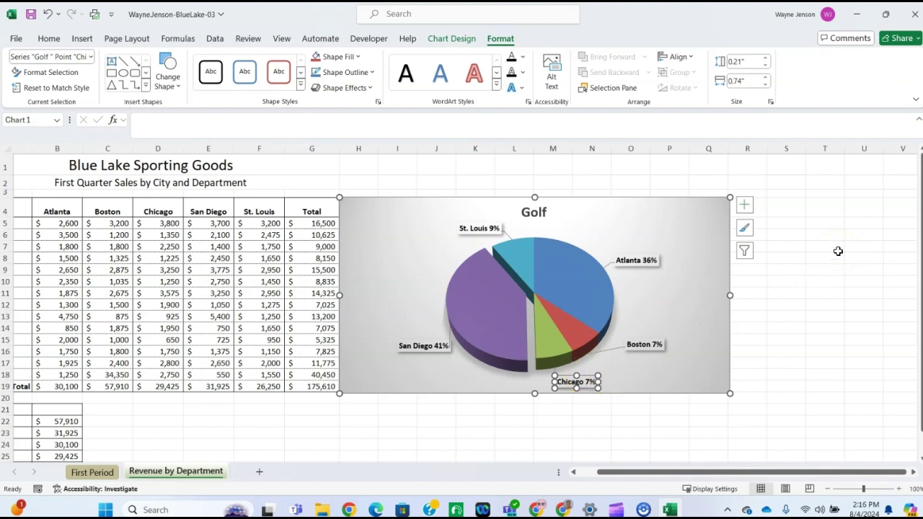
drag(583, 379, 601, 373)
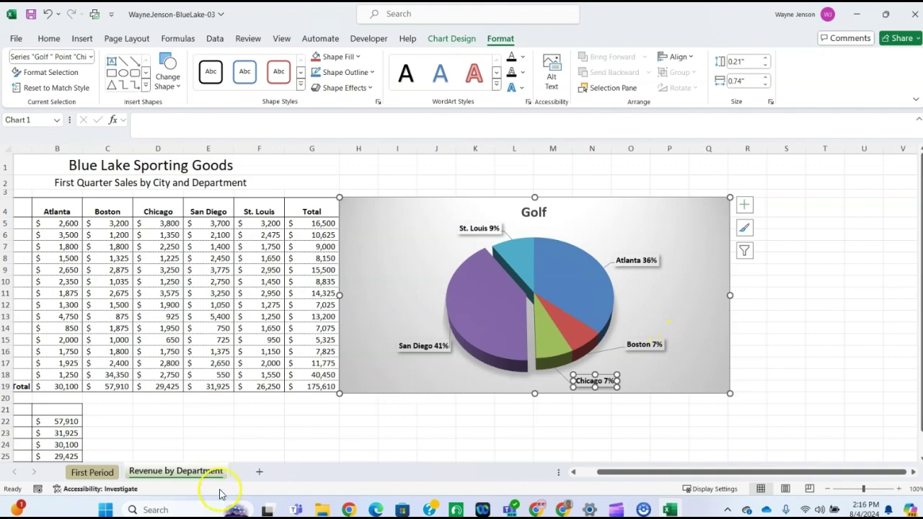
Deselect the pie chart and select the City Totals names and amounts in A22:B26.
click(343, 431)
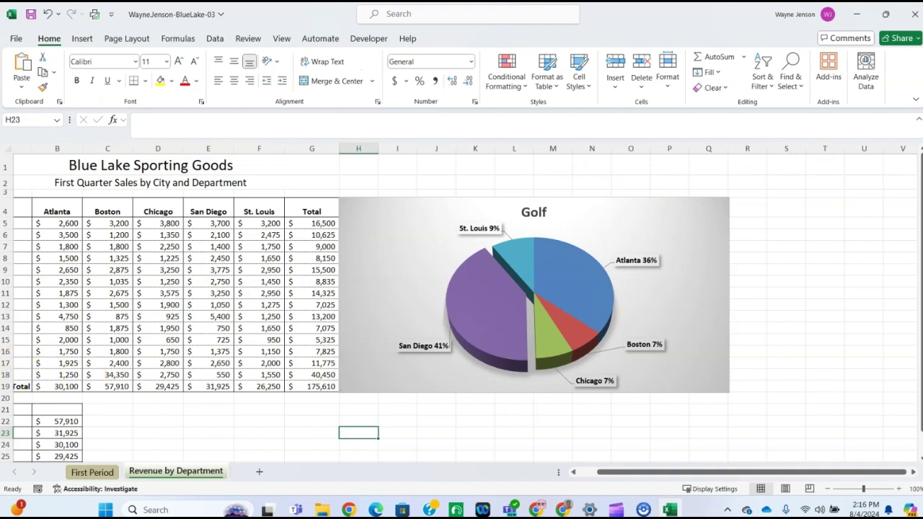
drag(618, 474, 548, 472)
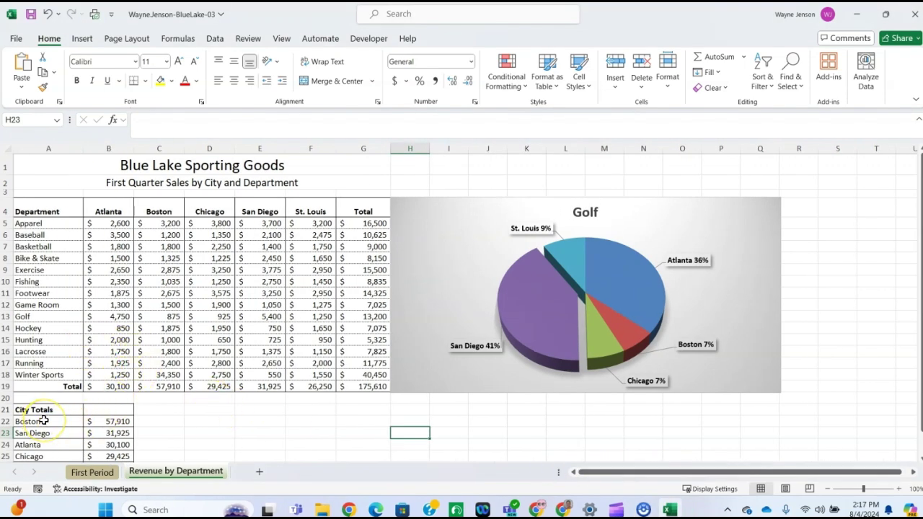
drag(44, 420, 116, 434)
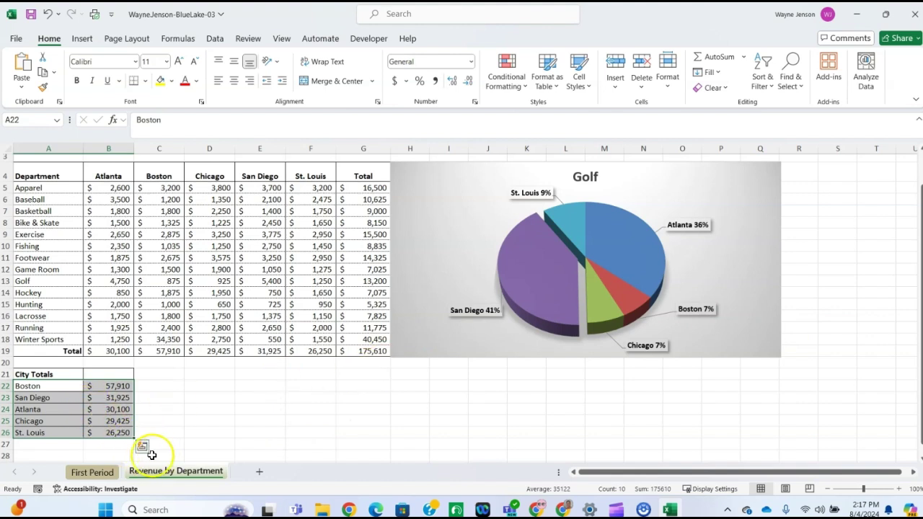
Insert a Clustered Bar chart of the selected City Totals using Quick Analysis.
click(142, 449)
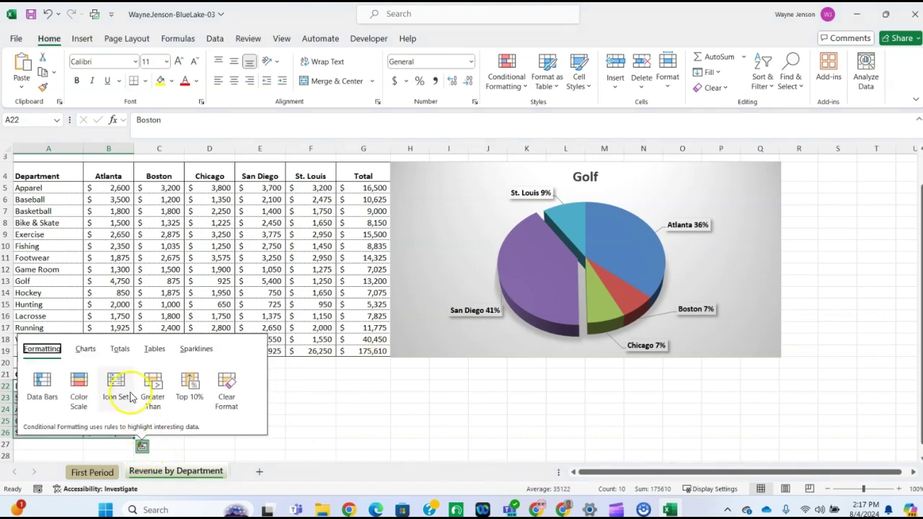
click(87, 349)
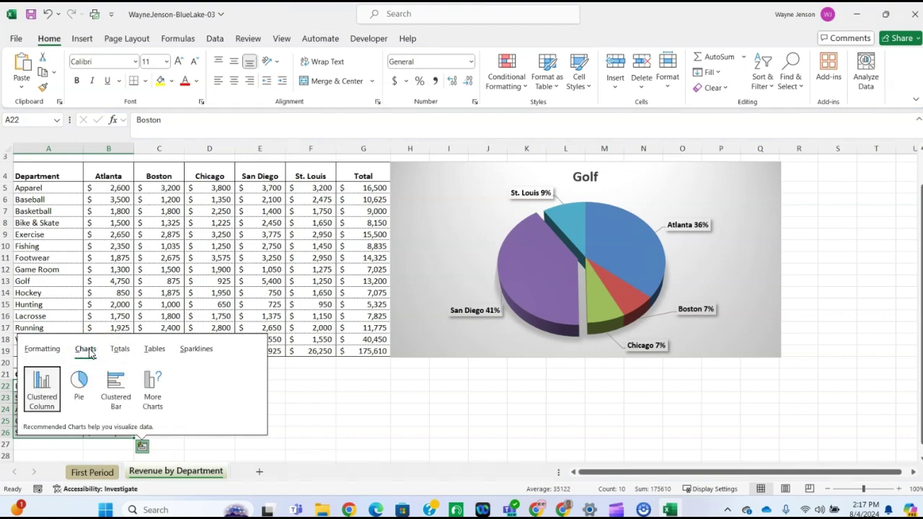
click(113, 389)
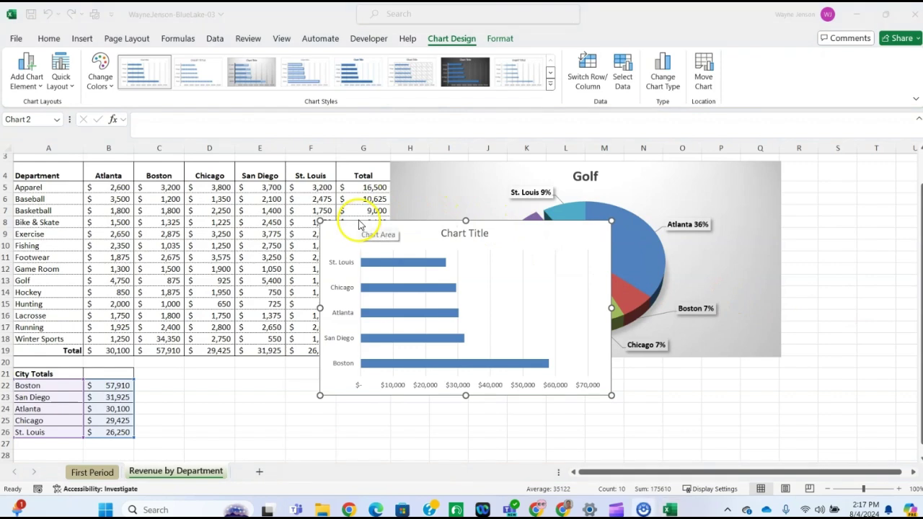
Move the bar chart below the Golf pie beside the City Totals data and enlarge it.
click(493, 398)
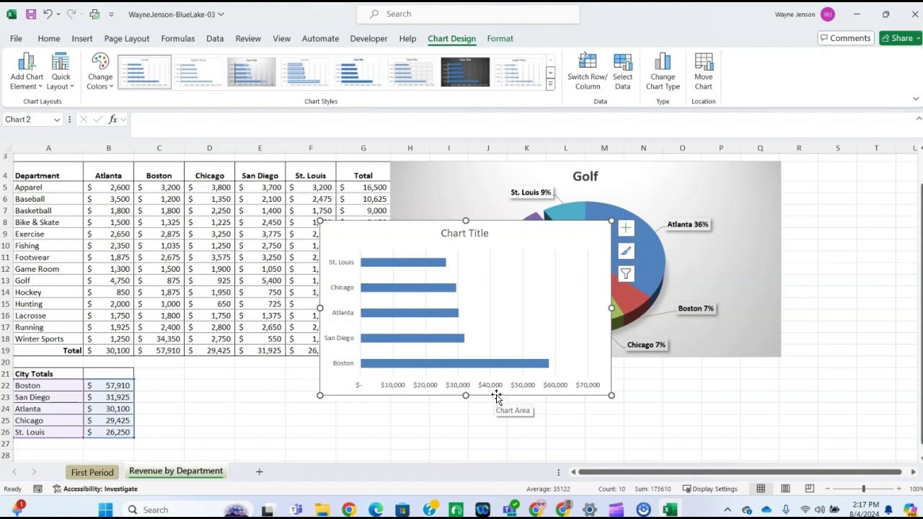
drag(496, 397, 485, 355)
drag(545, 183, 334, 327)
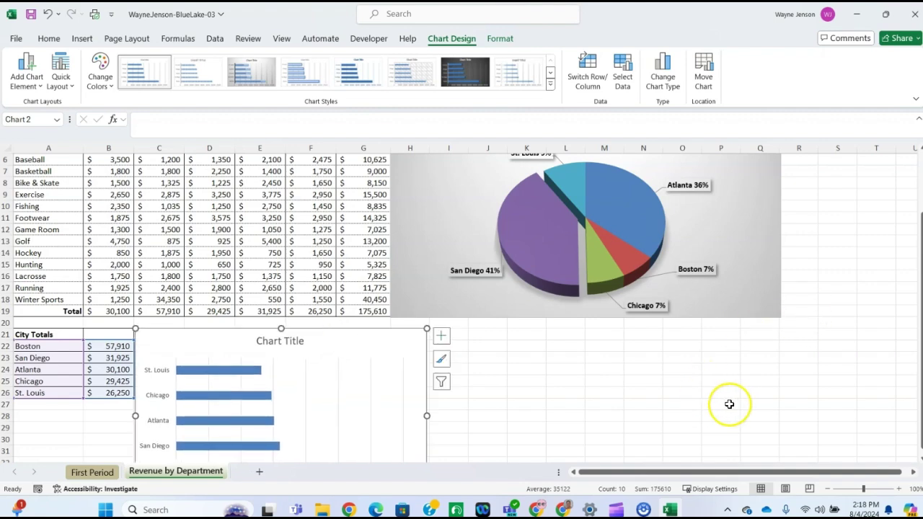
scroll(547, 389, down, 3)
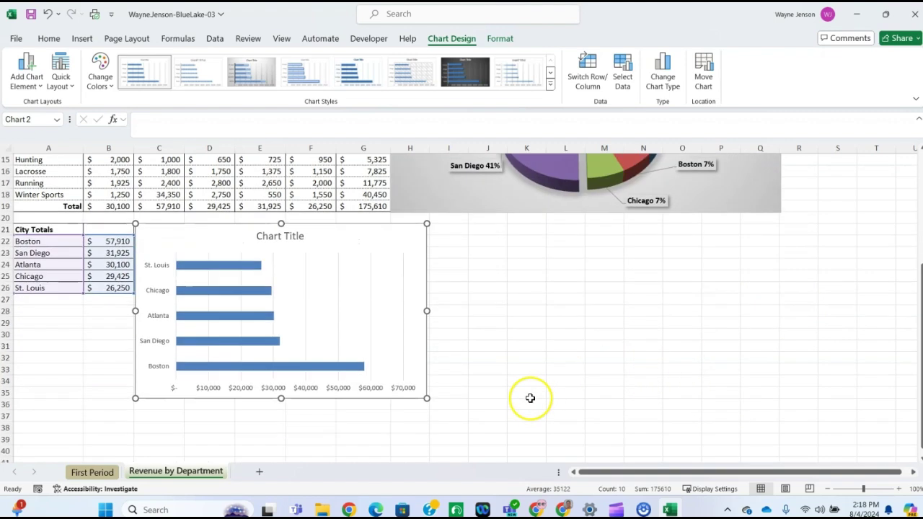
drag(428, 399, 585, 457)
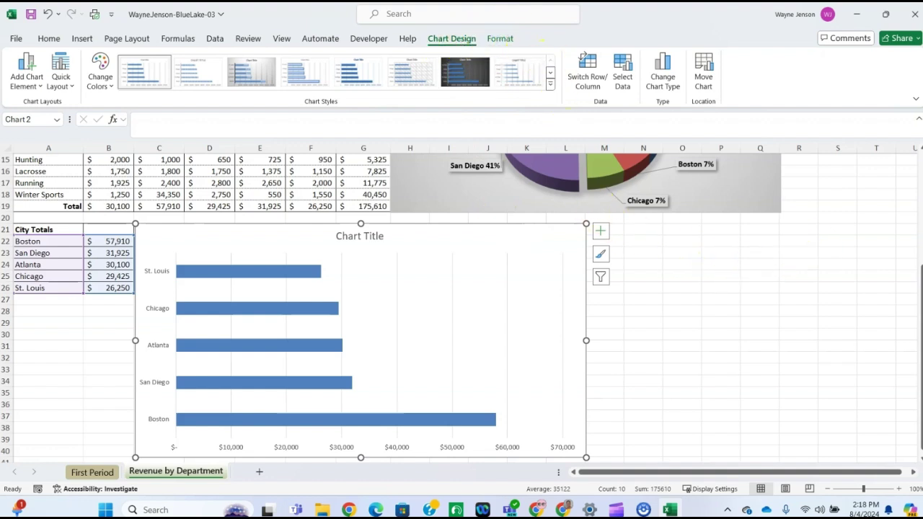
Apply chart Style 3 to the bar chart and select its dollar data labels.
click(551, 85)
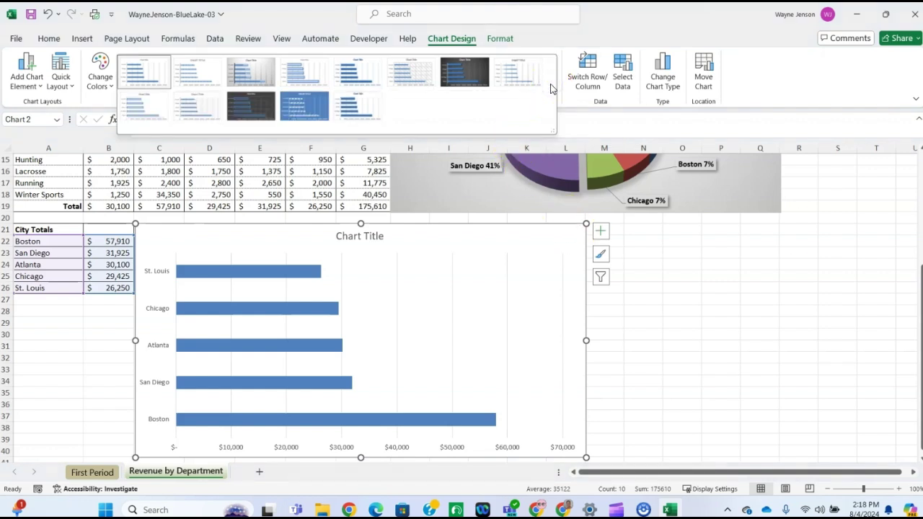
click(247, 82)
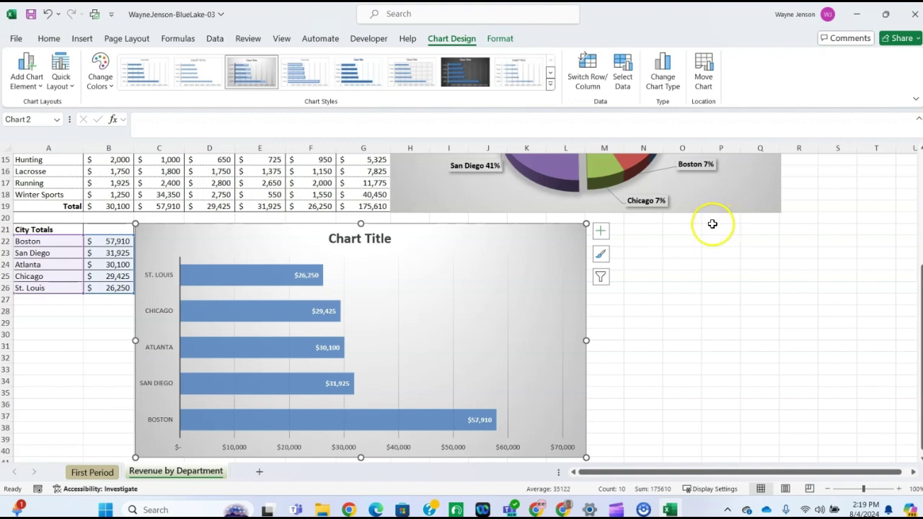
click(300, 273)
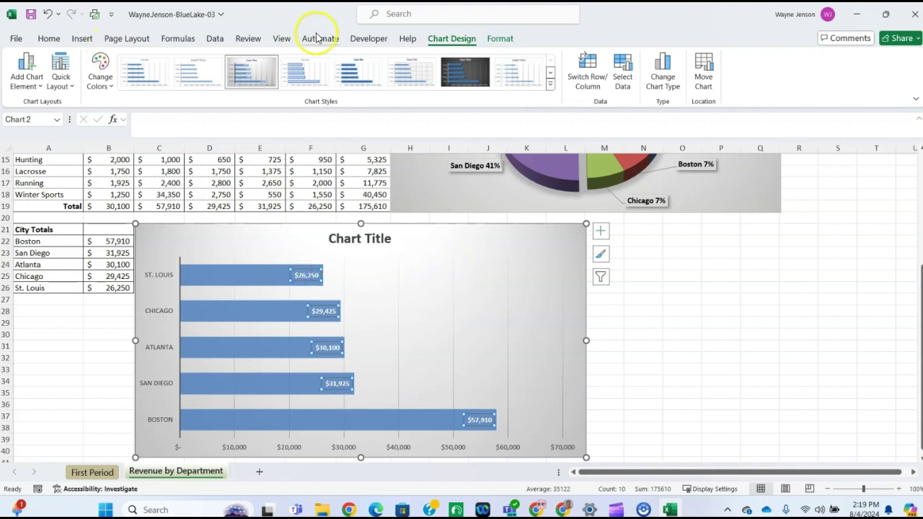
click(499, 40)
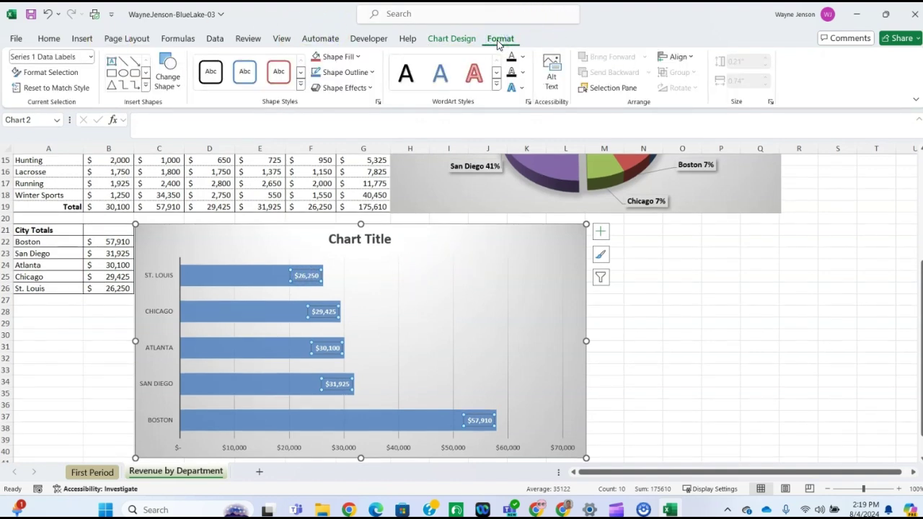
Set the bar chart's dollar data labels to 16 point font size.
click(43, 39)
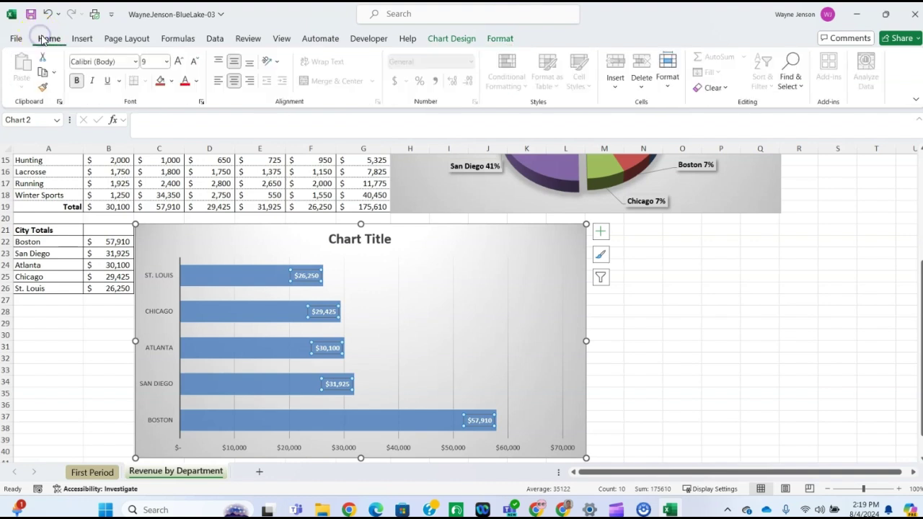
click(167, 61)
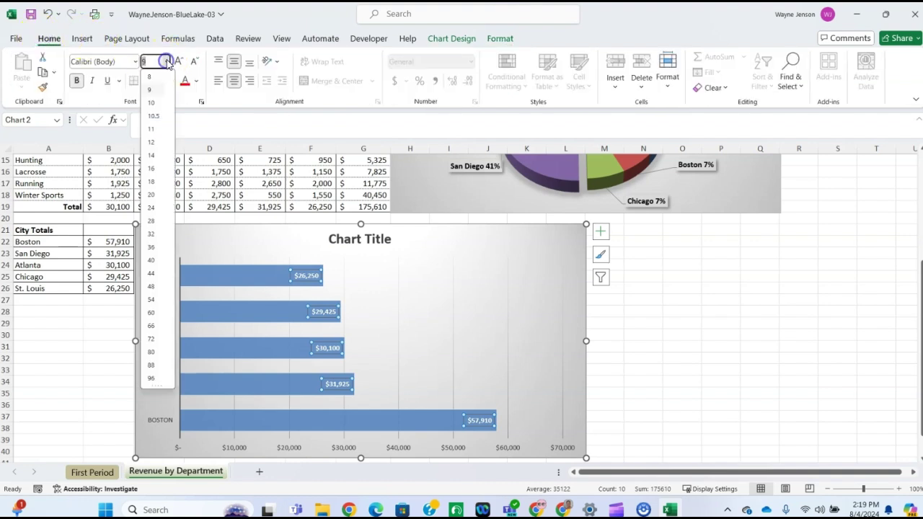
click(151, 168)
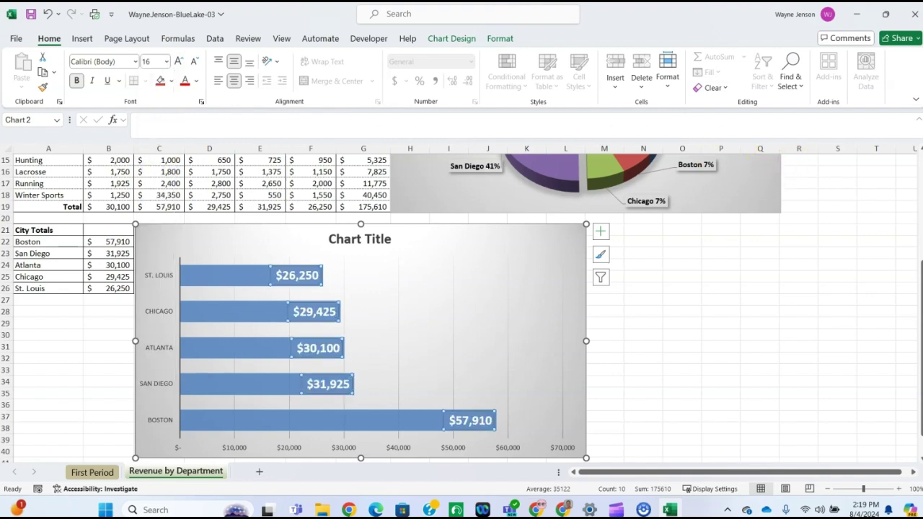
click(384, 231)
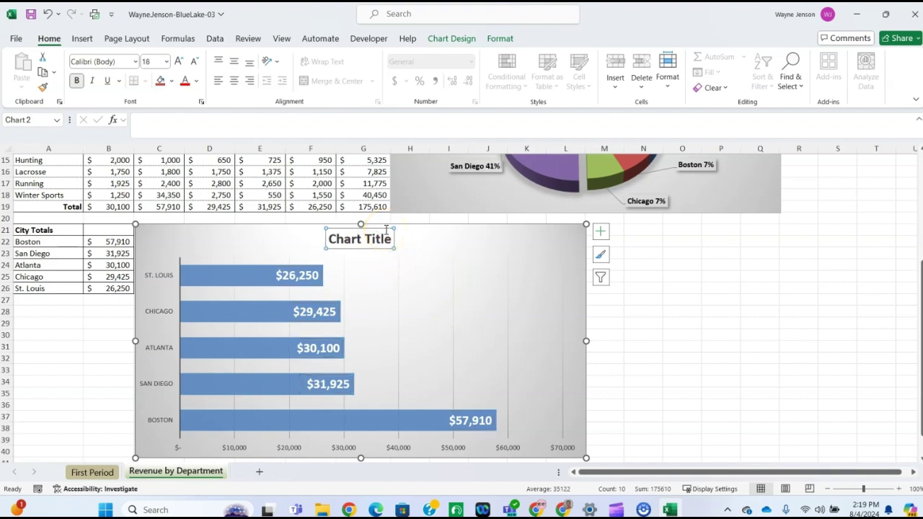
Replace the bar chart's placeholder title with 'Total Sales by City'.
click(380, 232)
click(367, 239)
triple_click(362, 239)
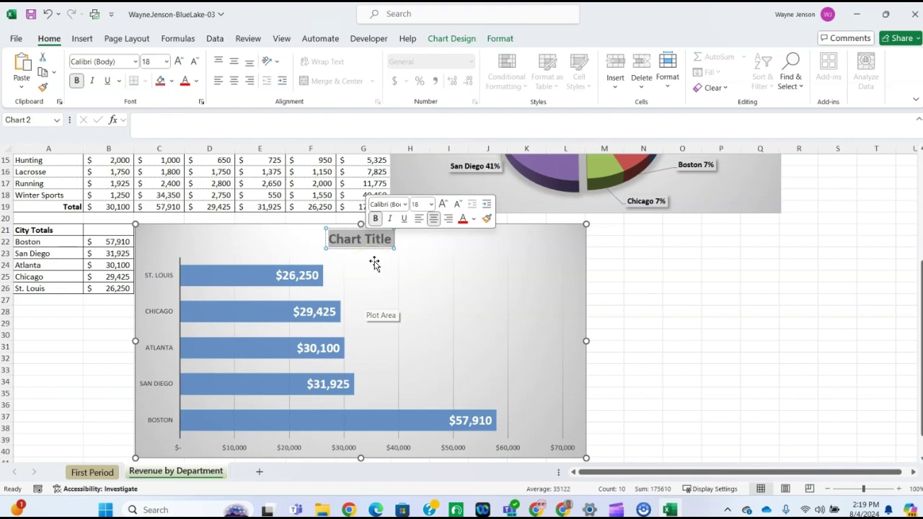
text(To)
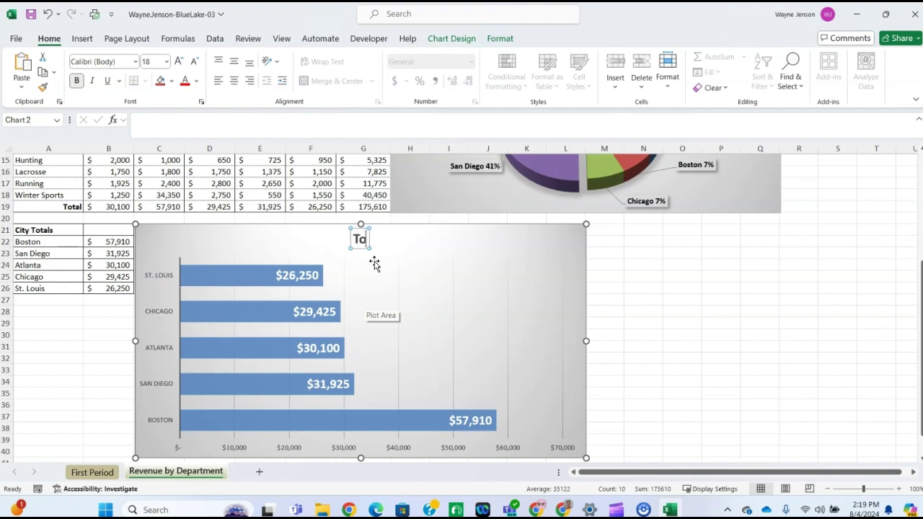
text(tal Sales)
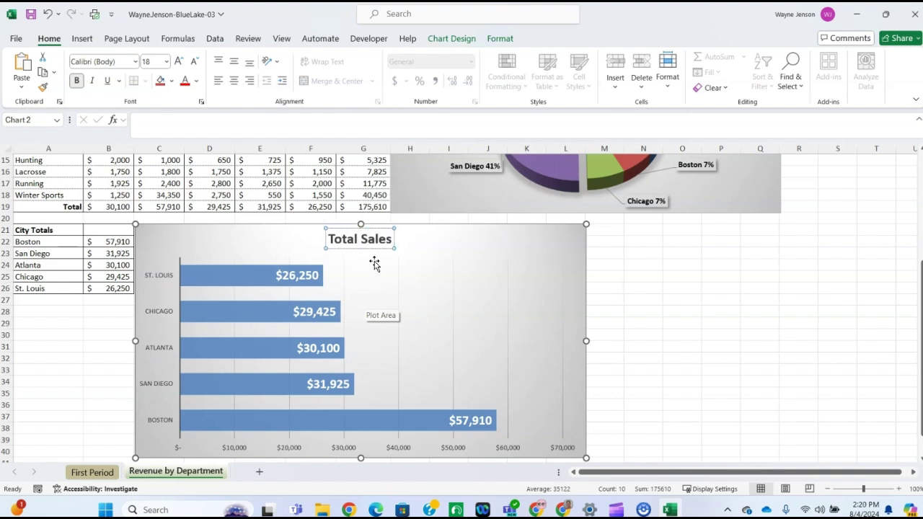
text( by City)
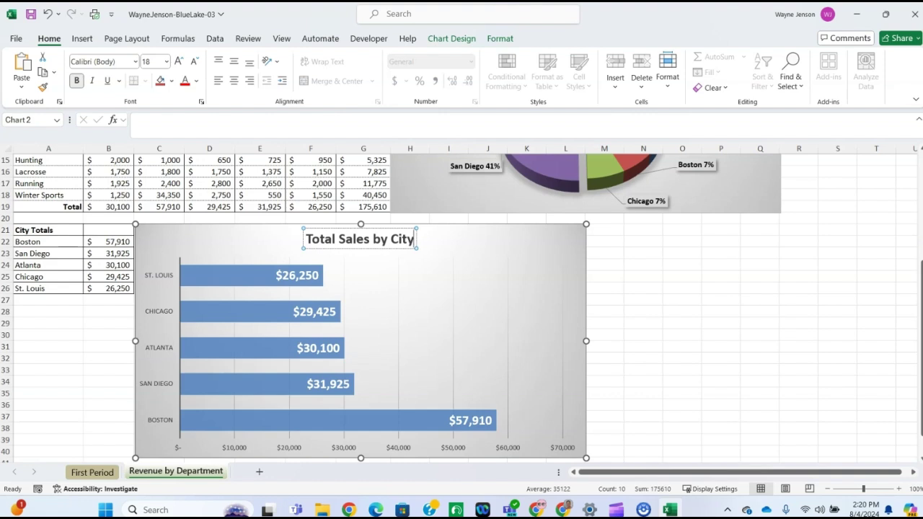
click(499, 38)
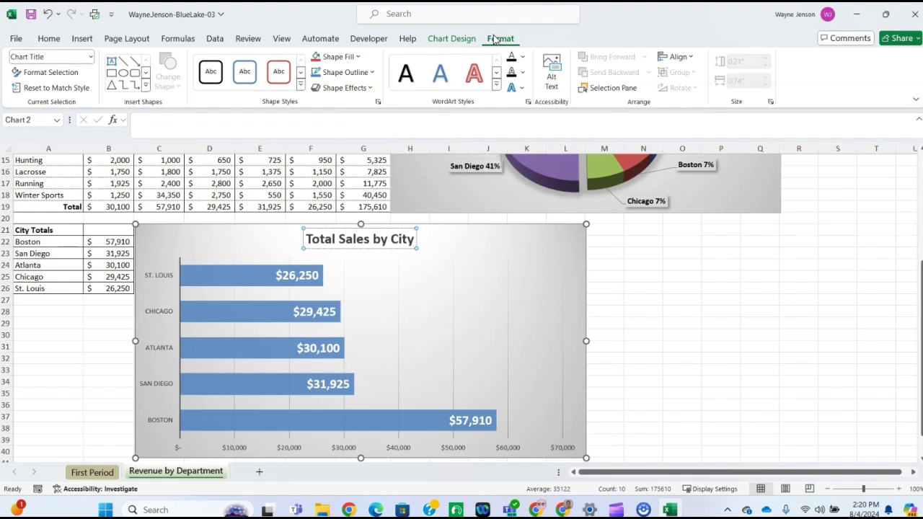
Delete the horizontal value axis from the Total Sales by City chart.
click(90, 56)
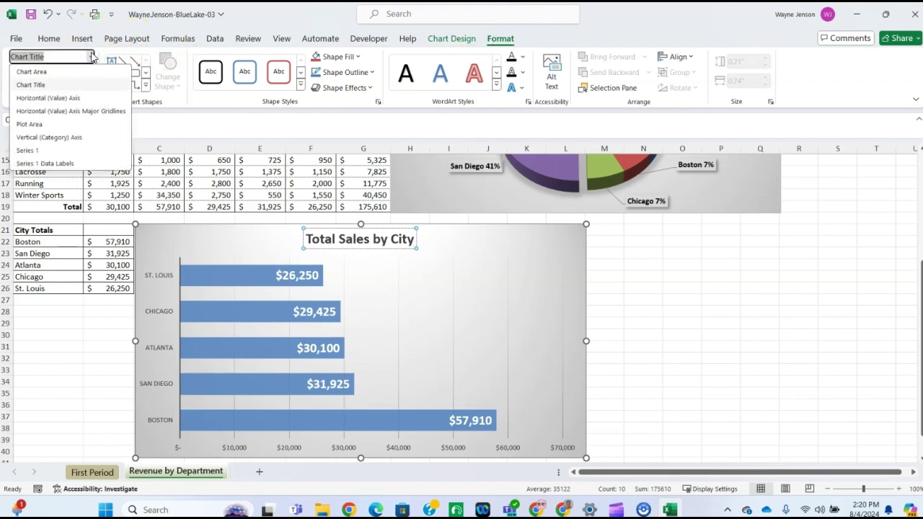
click(58, 97)
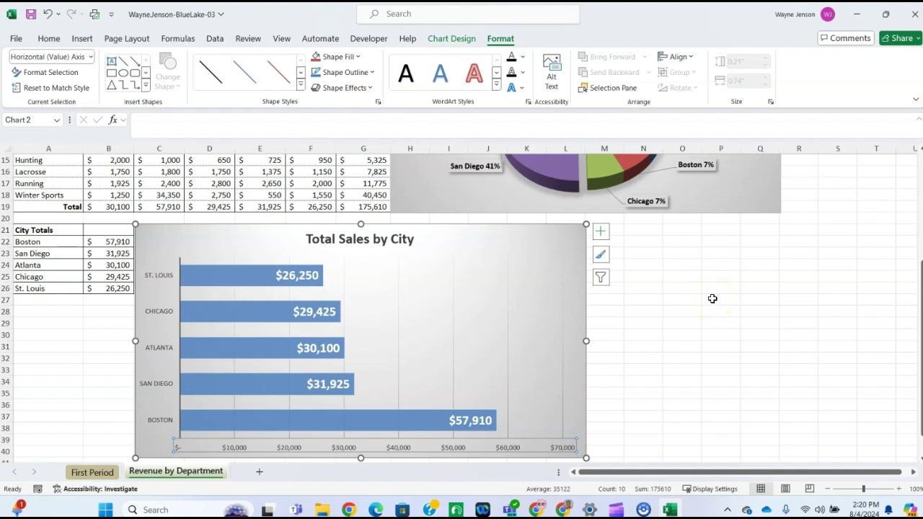
key(Delete)
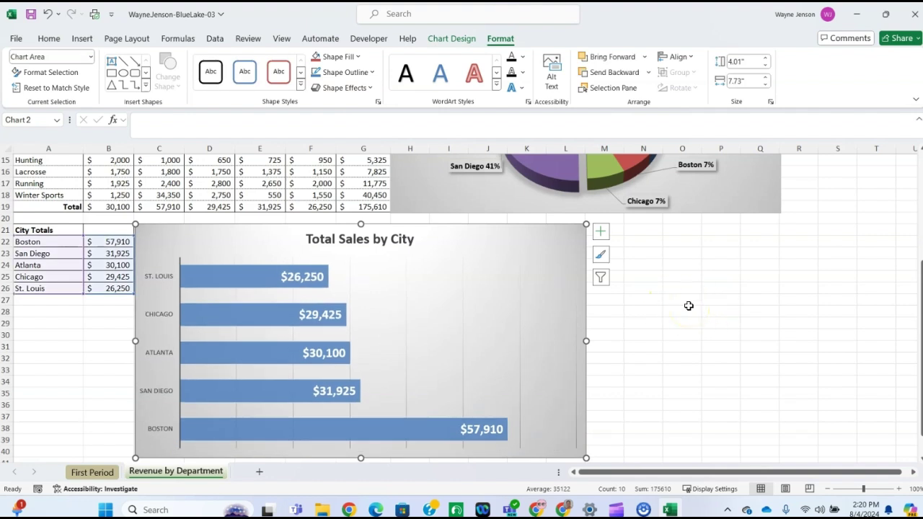
key(ctrl+z)
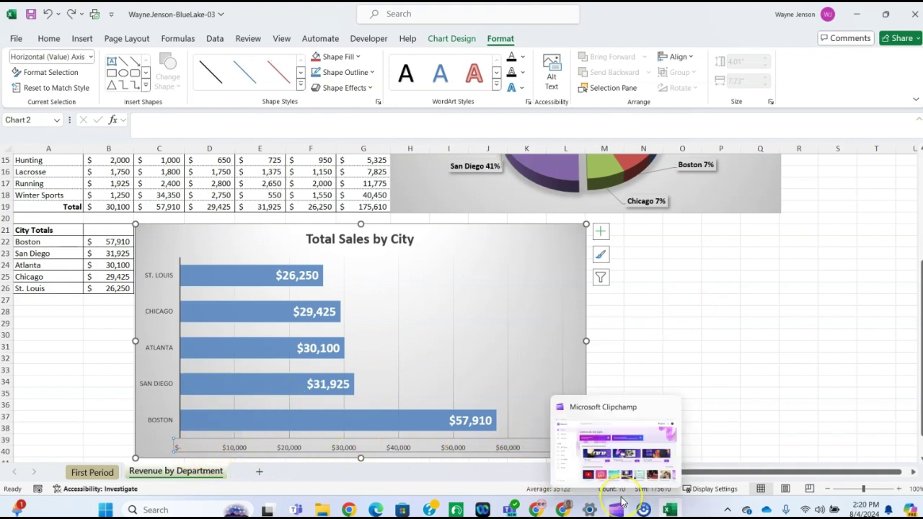
key(Delete)
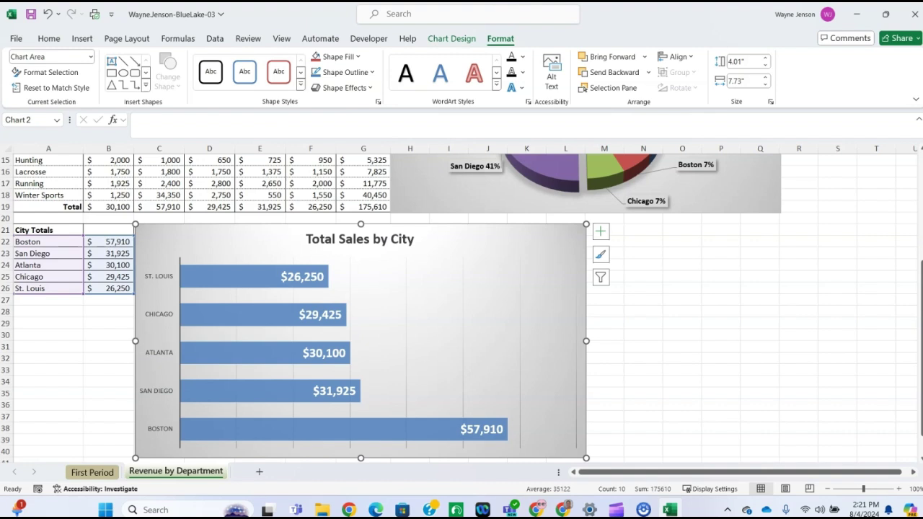
Give the Series 1 bars an outer Offset: Bottom Right shadow.
click(90, 56)
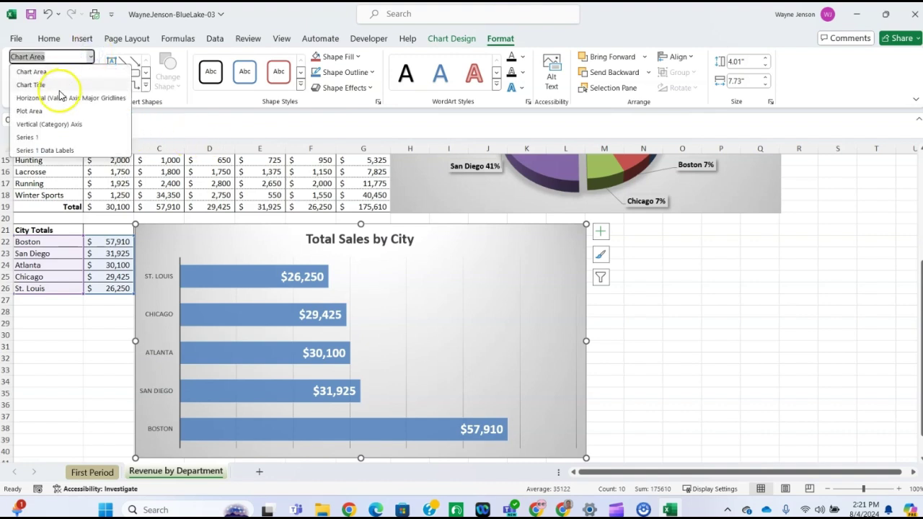
click(29, 137)
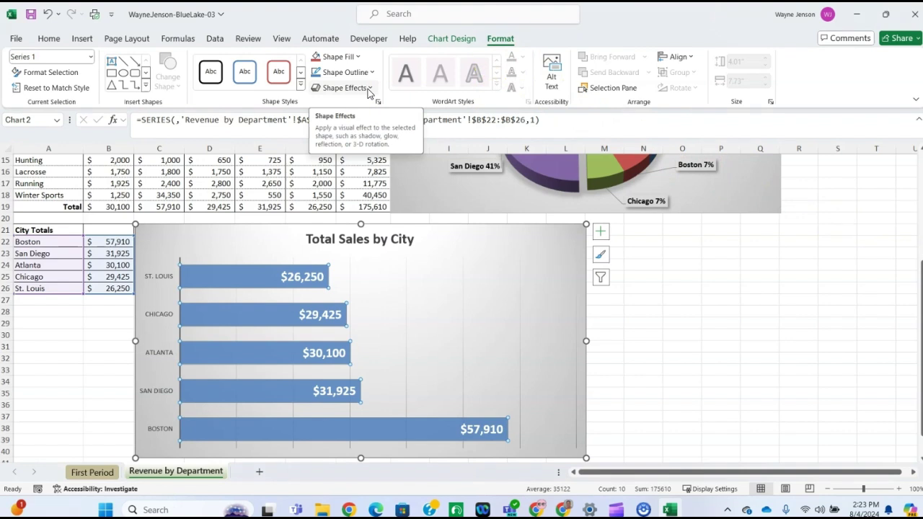
click(368, 90)
mouse_move(380, 138)
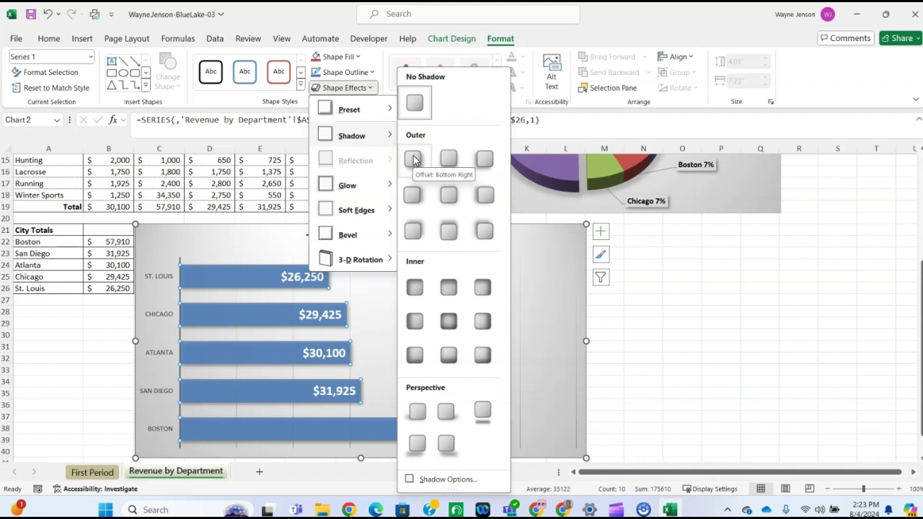
click(412, 160)
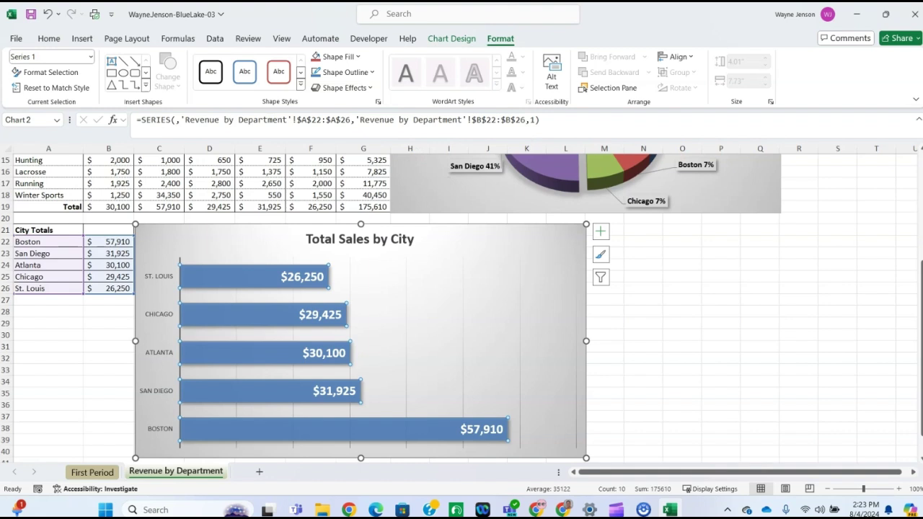
Turn on Categories in reverse order for the vertical city axis, putting Boston on top.
click(89, 56)
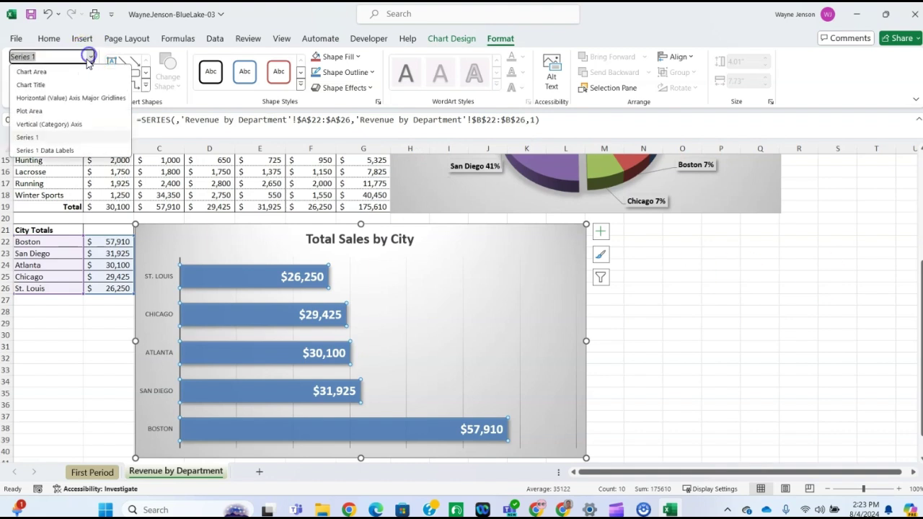
click(62, 124)
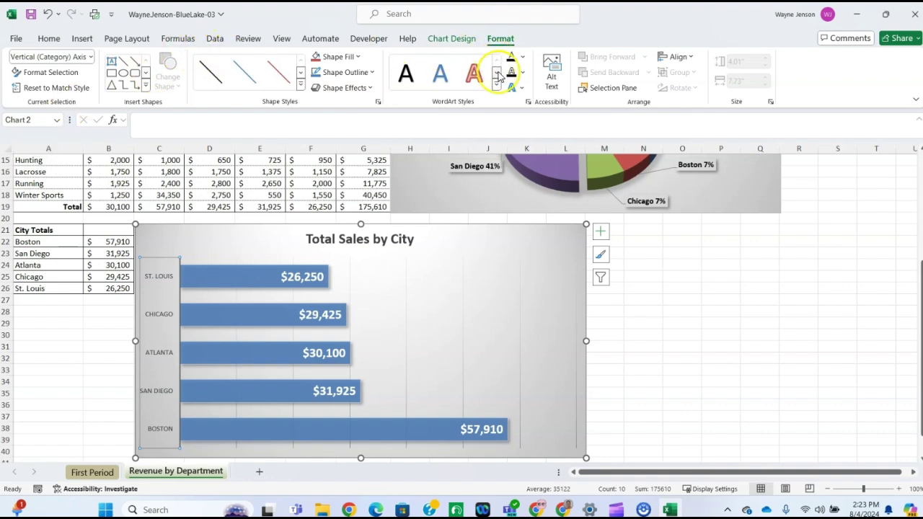
click(47, 73)
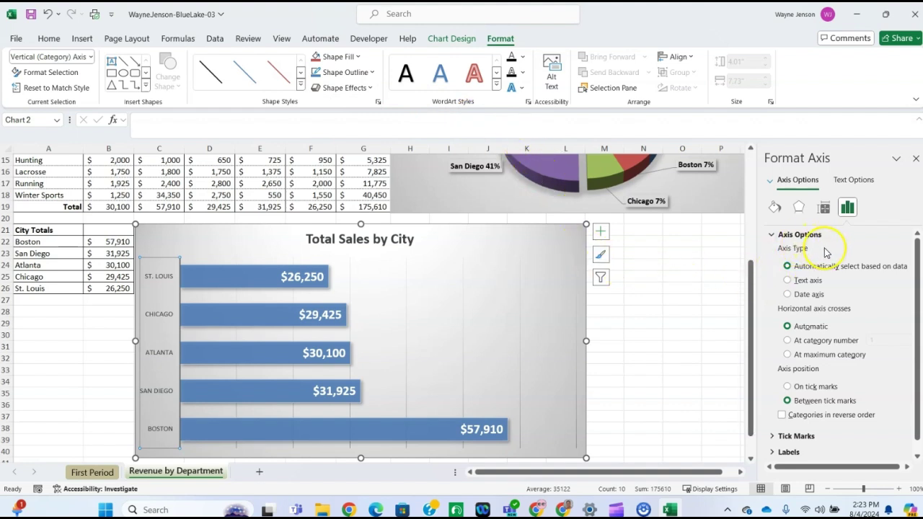
click(771, 235)
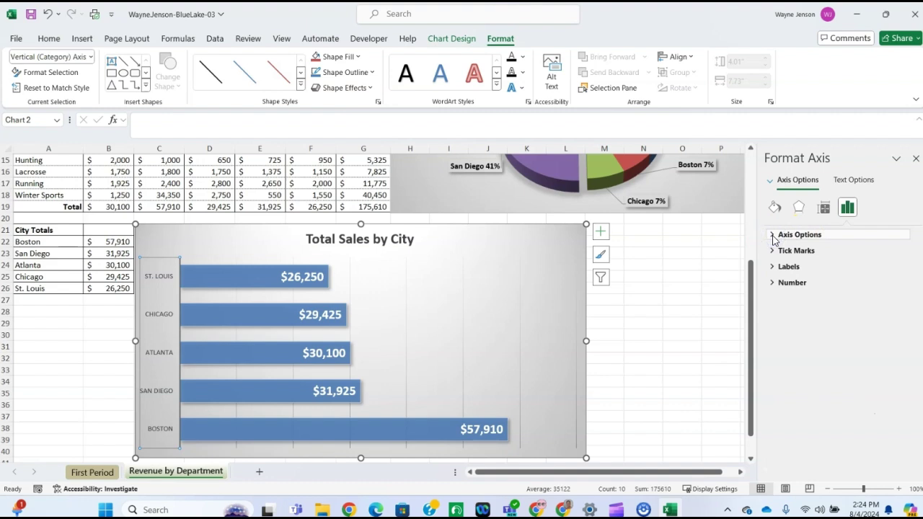
click(772, 237)
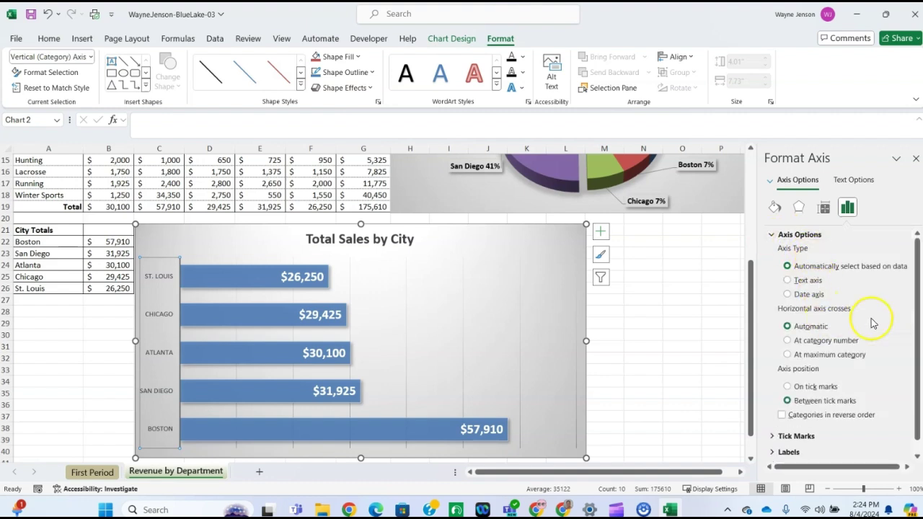
click(783, 416)
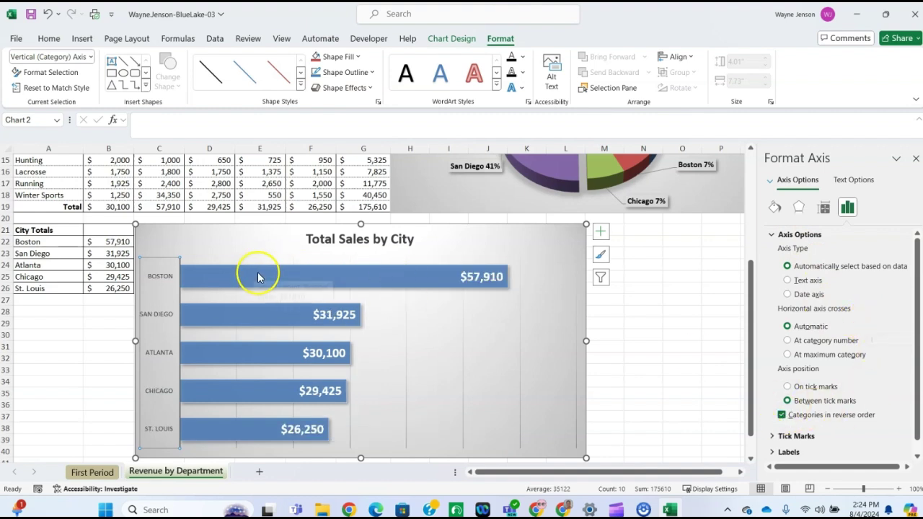
click(783, 416)
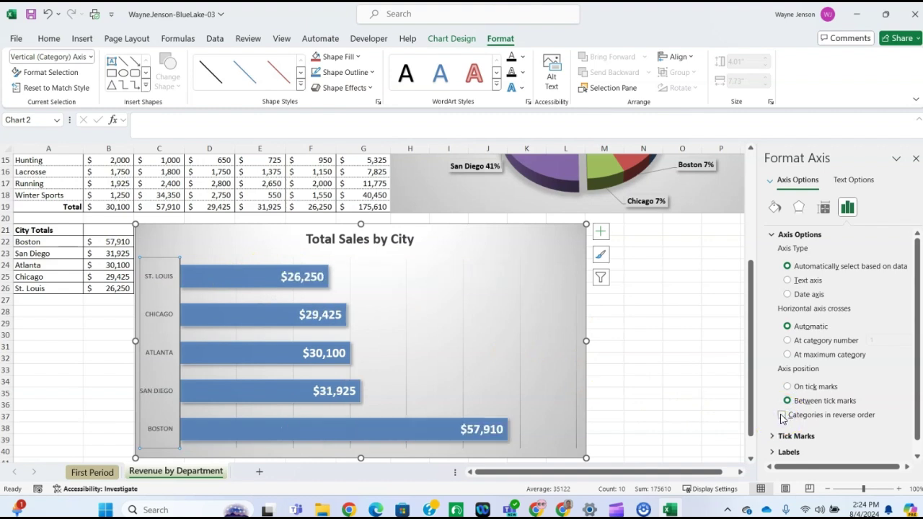
click(782, 415)
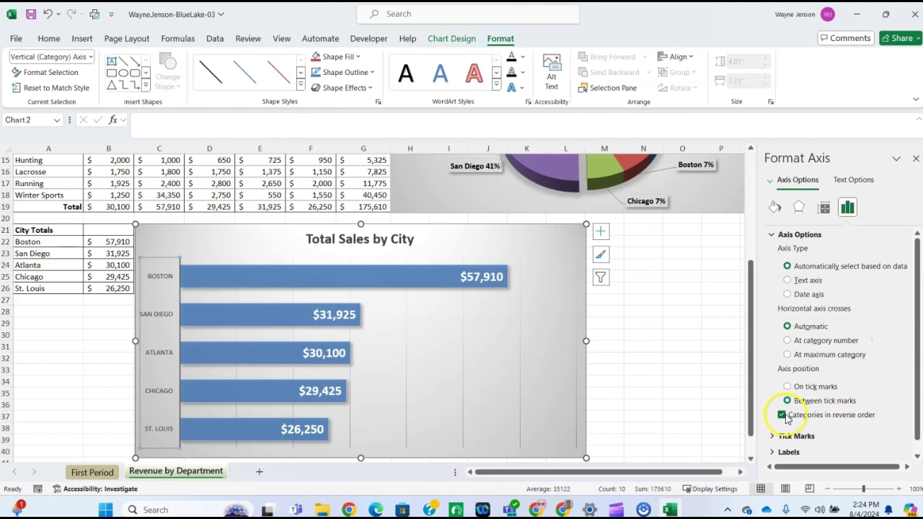
click(782, 415)
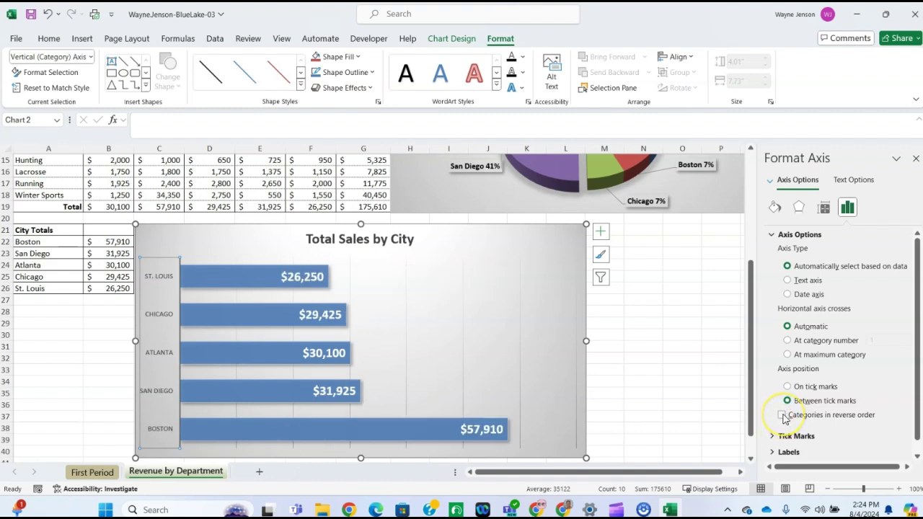
click(782, 415)
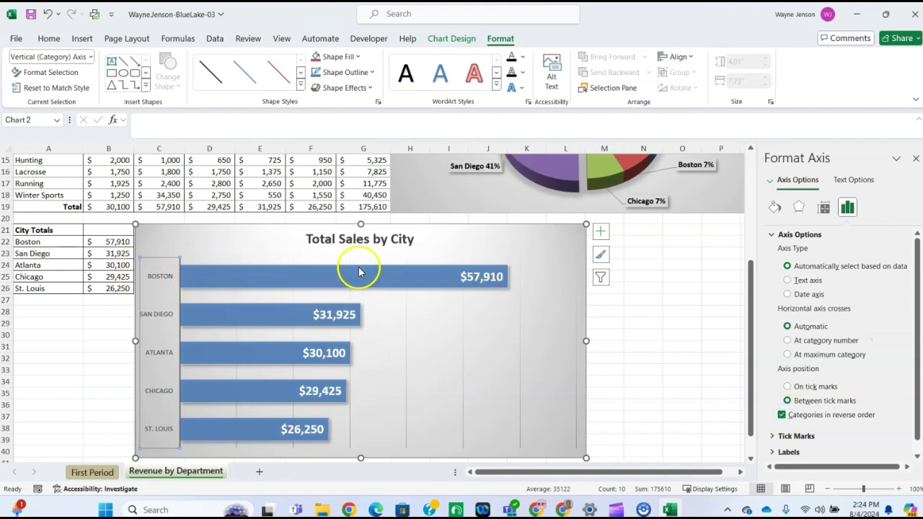
mouse_move(400, 274)
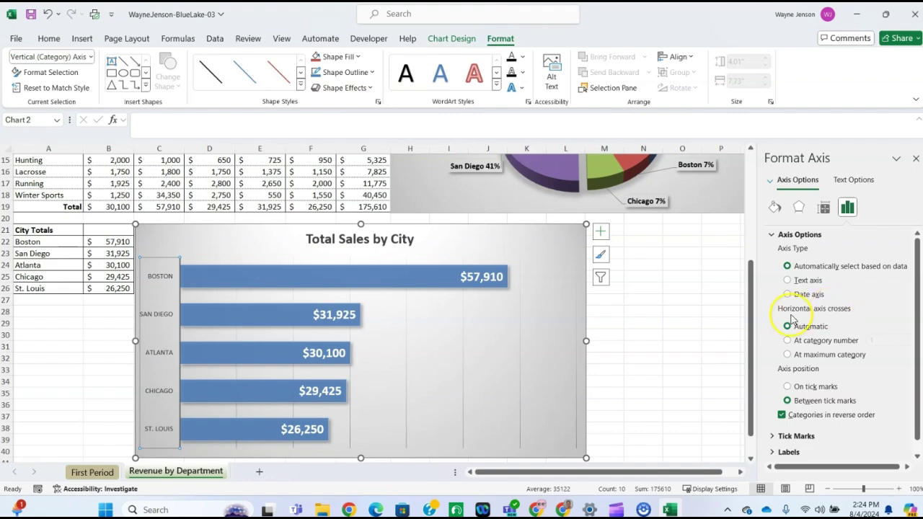
Give the Total Sales by City chart alt text describing a bar chart of totals in descending order.
right_click(587, 302)
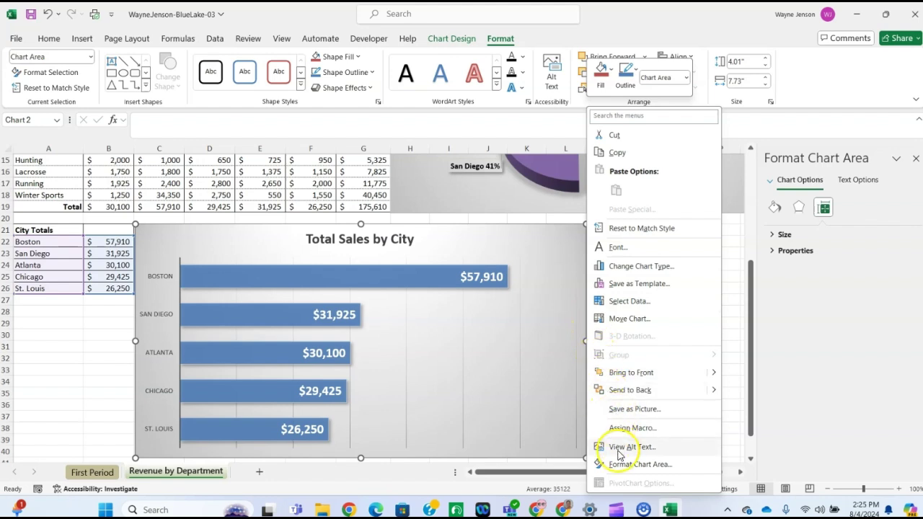
click(618, 449)
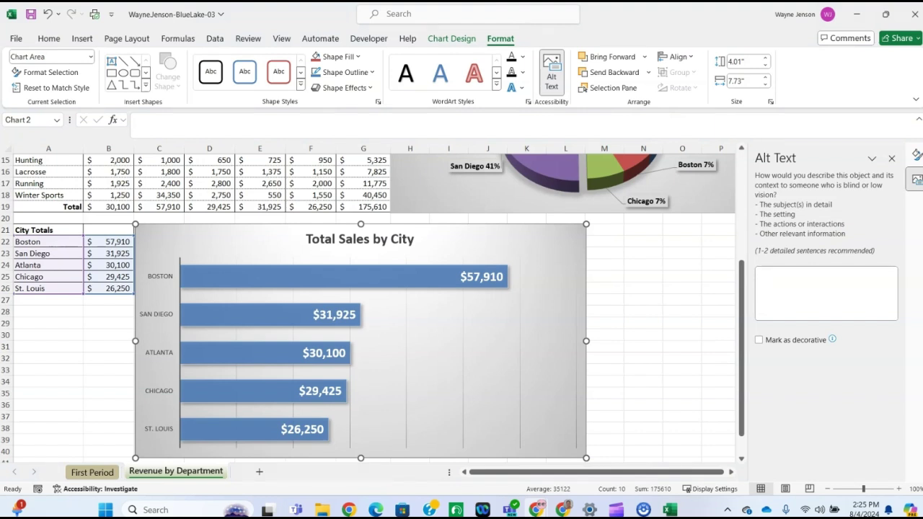
click(783, 274)
text(This is a bar chart which displays totals in descending order. You can select an individual data point to apply a fill color.)
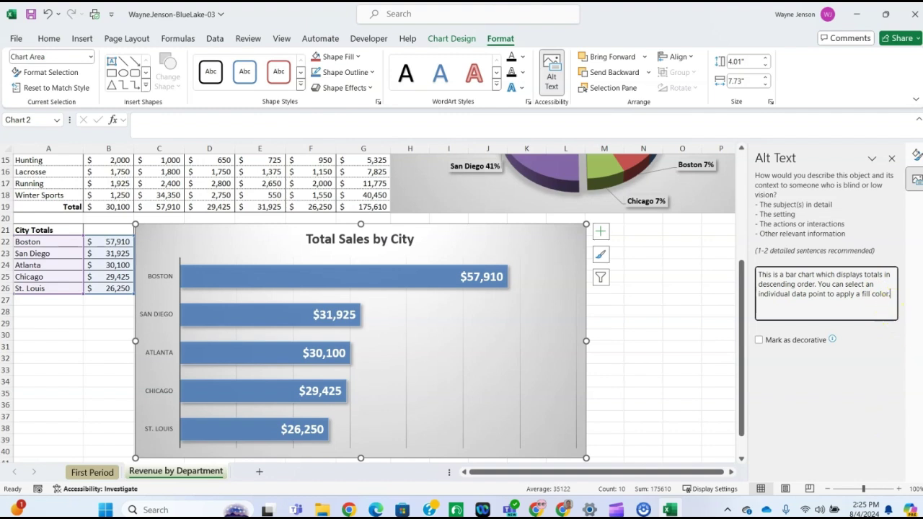
click(891, 160)
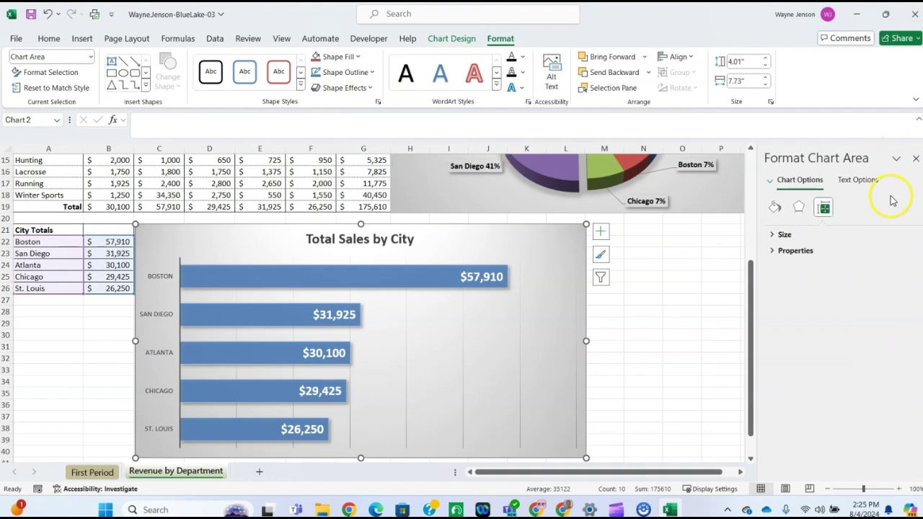
click(915, 157)
Deselect the chart, go to the First Period sheet, and select the totals B19:E19.
scroll(330, 335, up, 5)
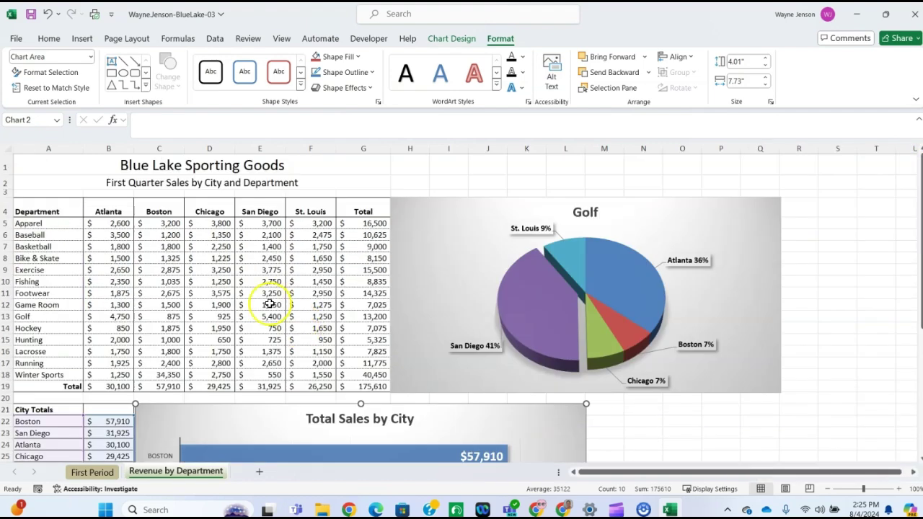
click(30, 164)
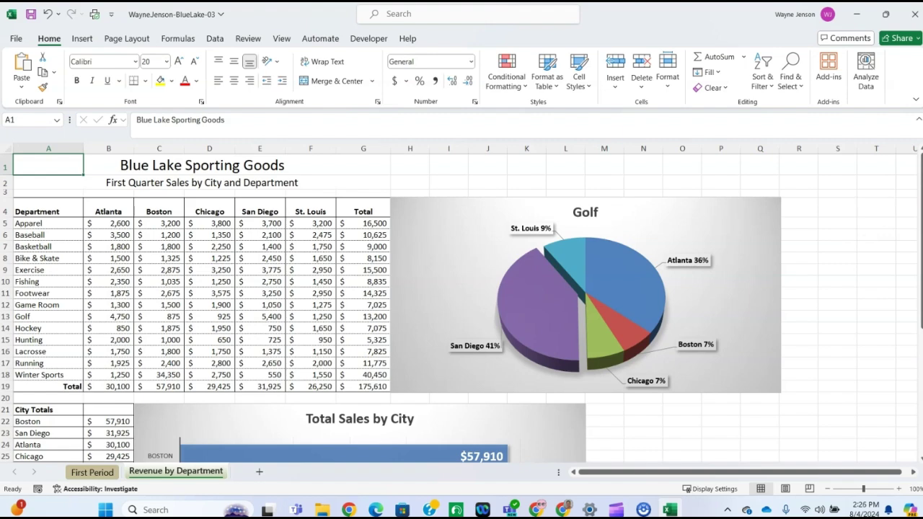
click(90, 473)
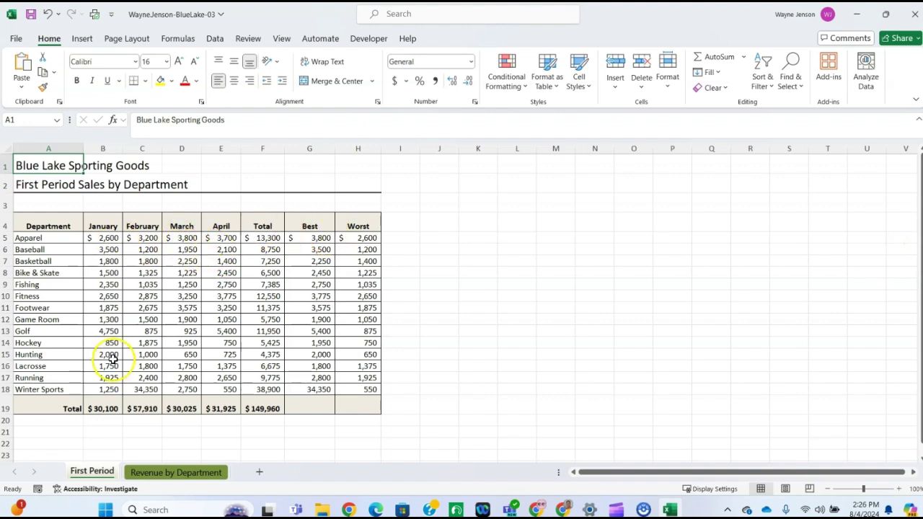
scroll(106, 346, down, 1)
click(105, 339)
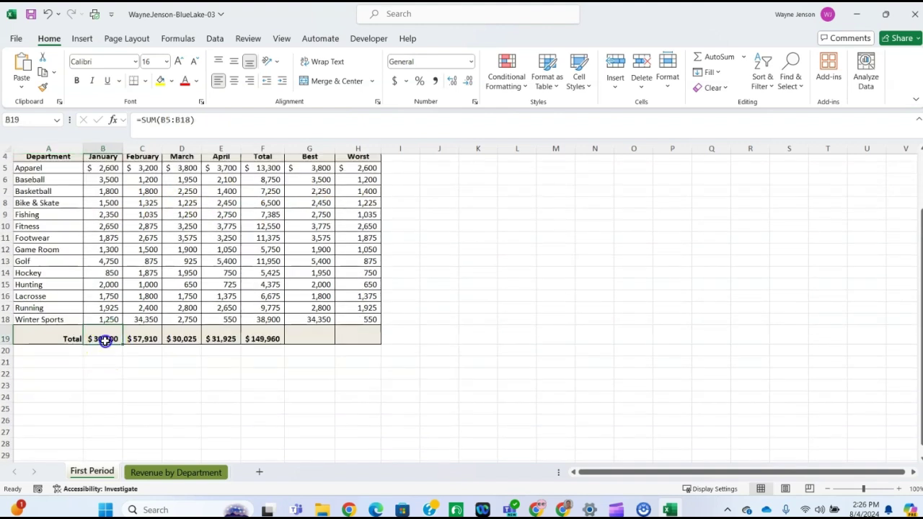
drag(104, 339, 216, 338)
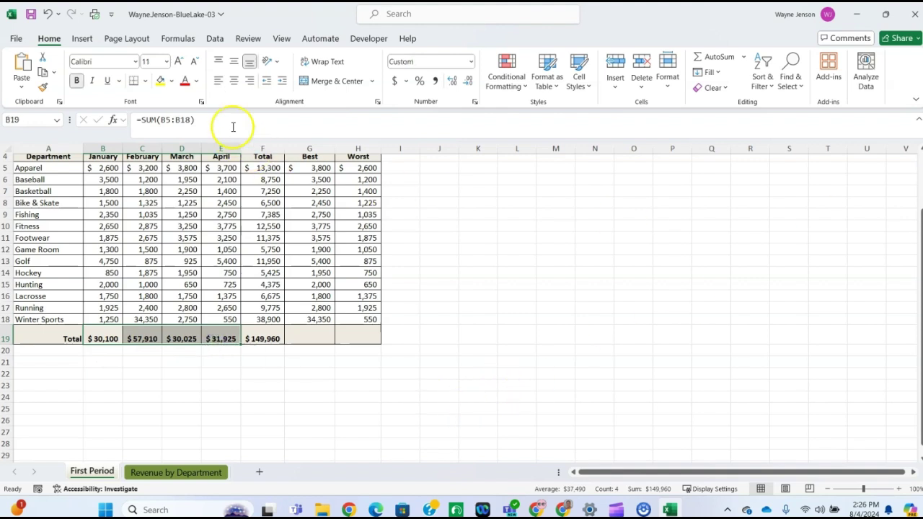
Insert a line sparkline of the January–April totals into cell I19.
click(82, 38)
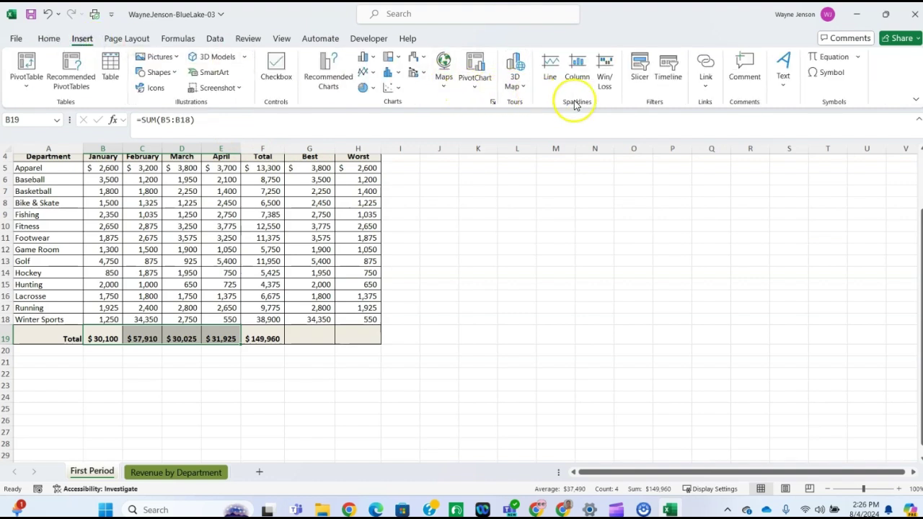
click(550, 70)
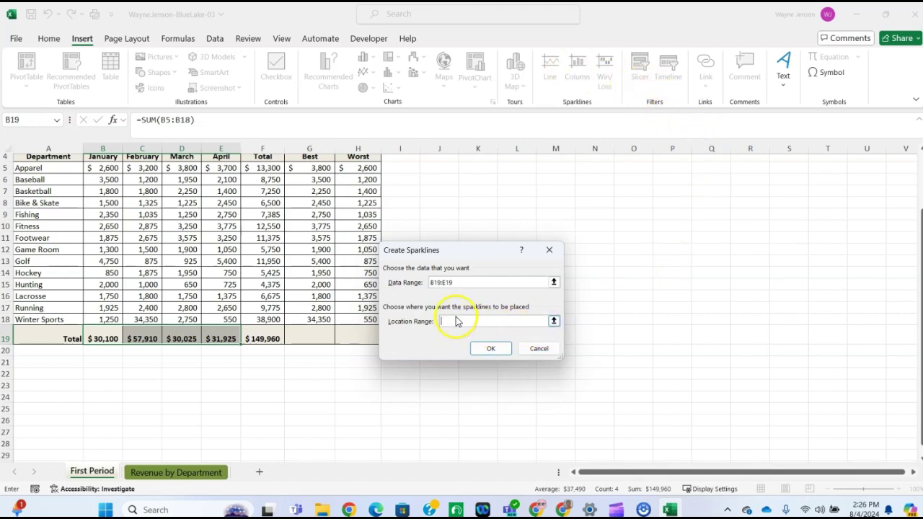
drag(456, 255, 630, 261)
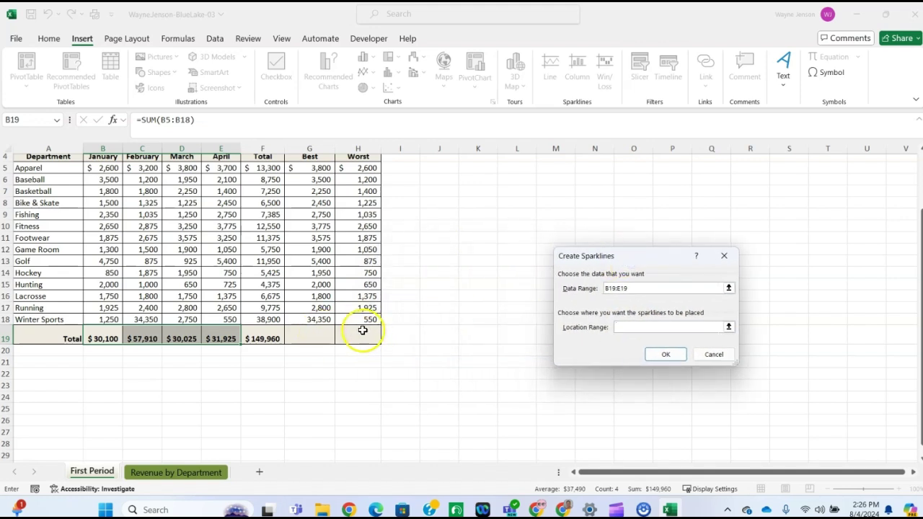
click(397, 333)
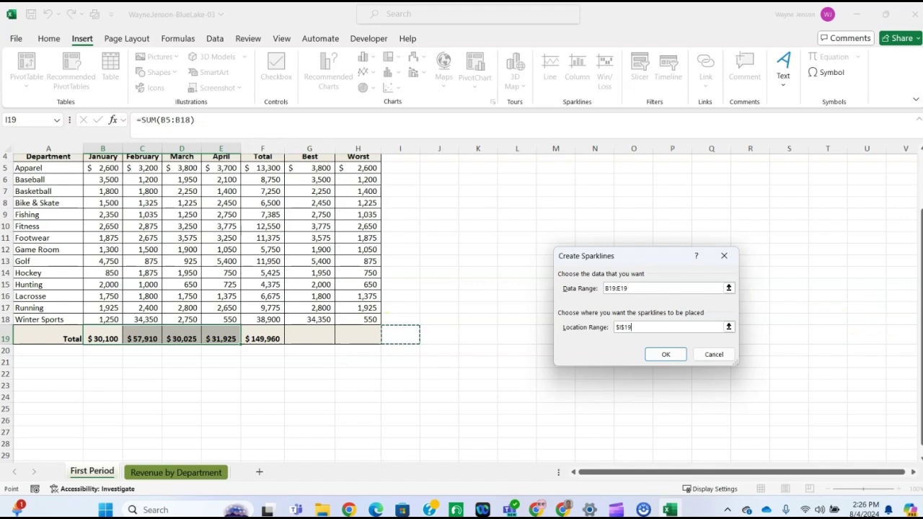
click(665, 354)
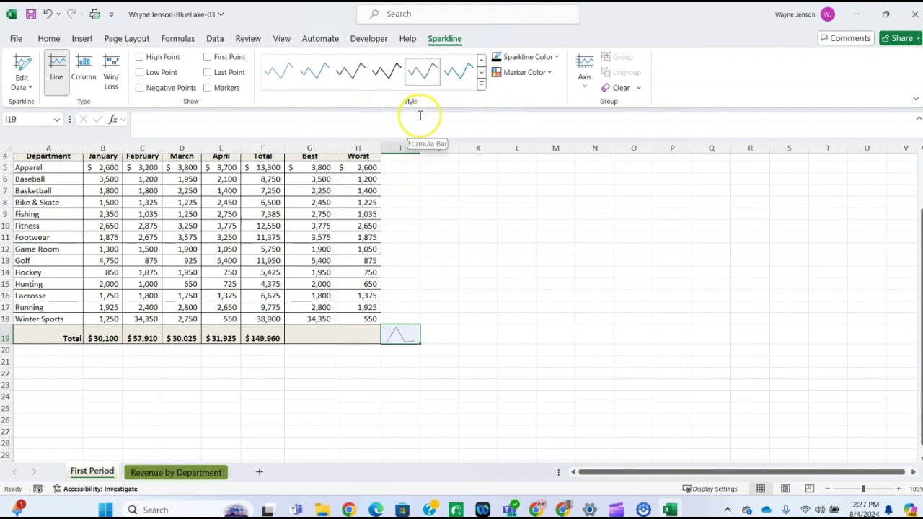
Set the height of totals row 19 to 35.
click(43, 39)
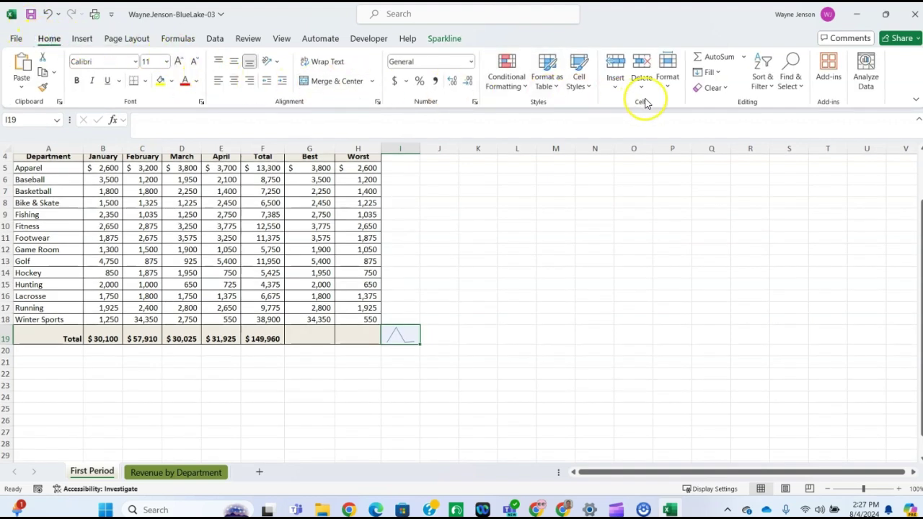
click(668, 75)
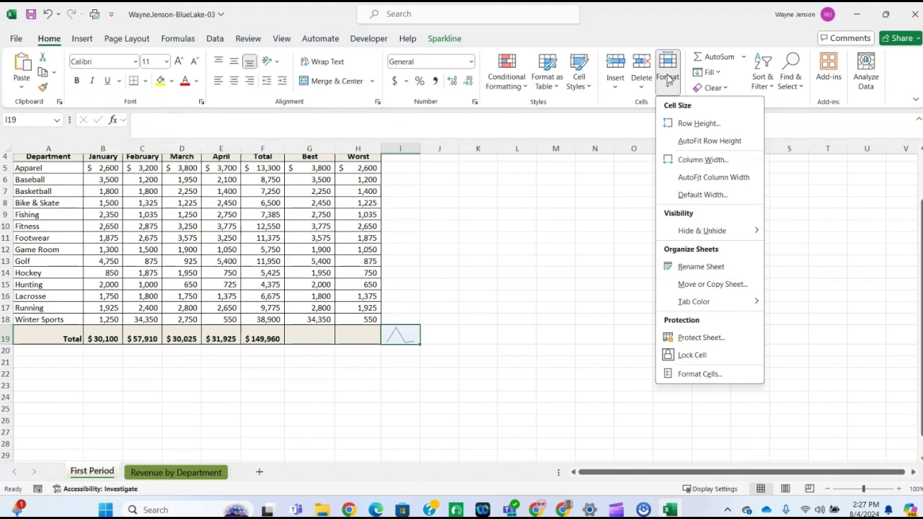
click(694, 123)
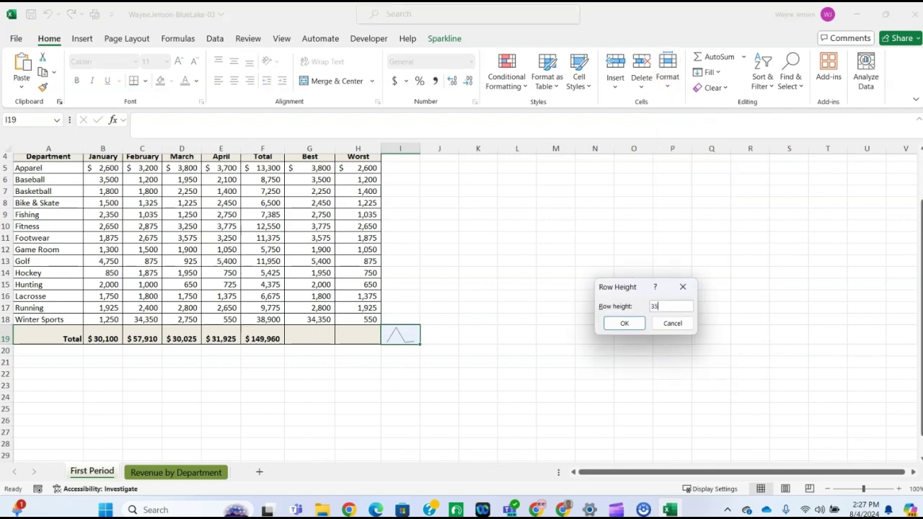
key(Return)
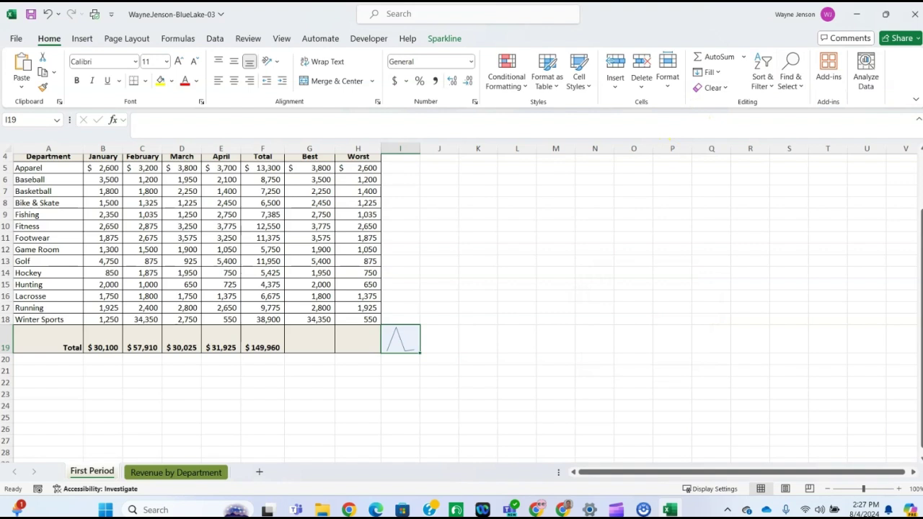
Widen column I to a width of 40.
click(666, 83)
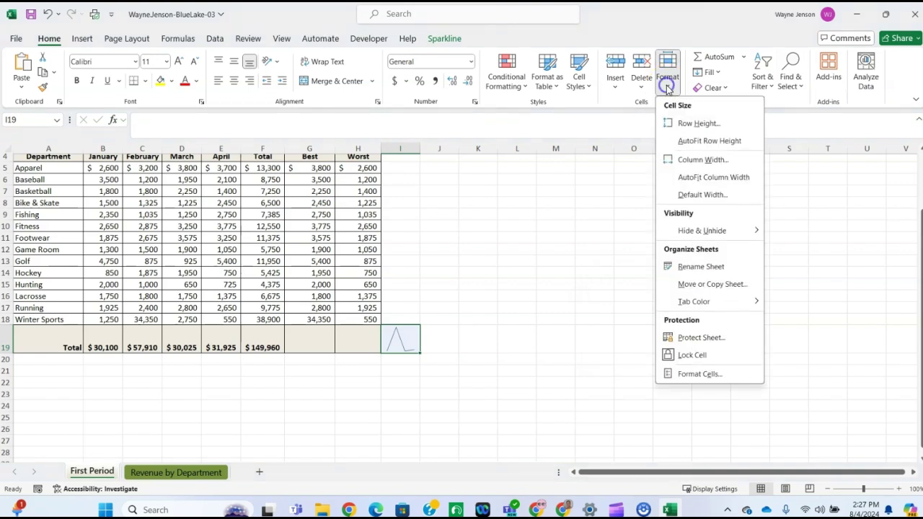
click(695, 159)
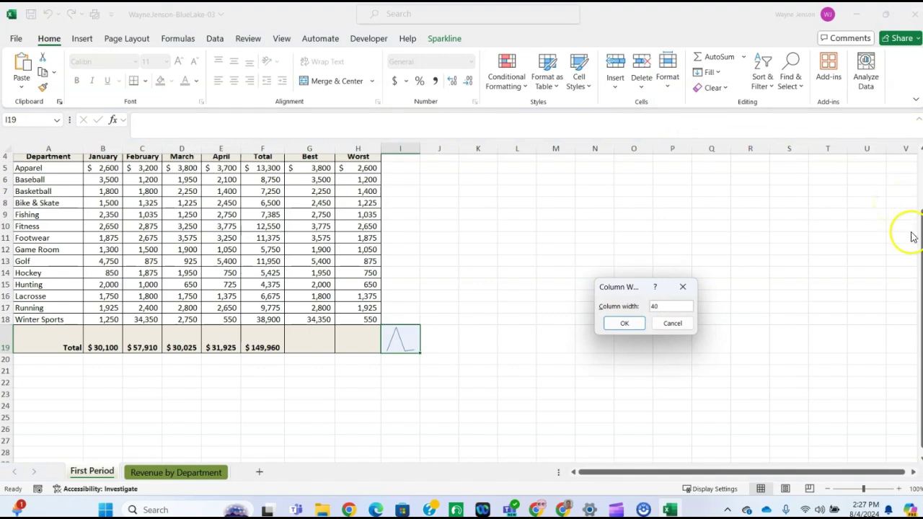
click(624, 323)
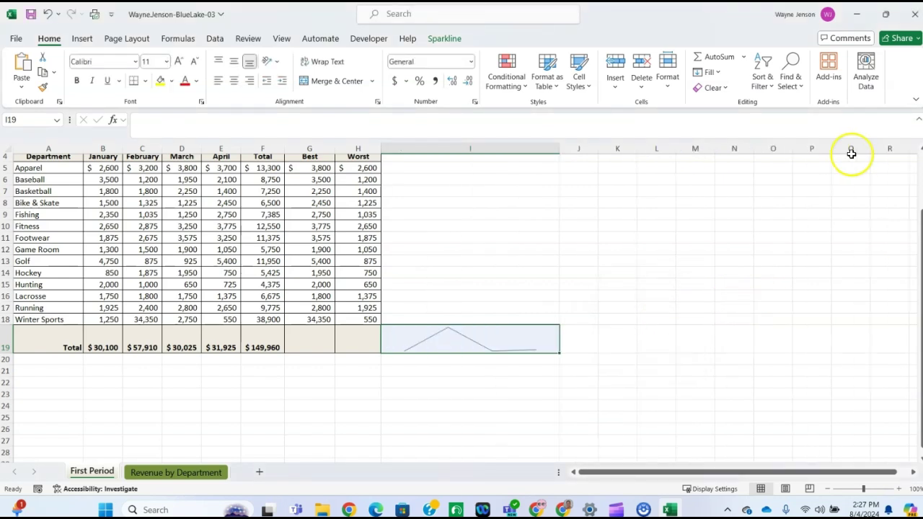
Turn on sparkline markers and apply the Brown, Sparkline Style Accent 6, Darker 50% style.
click(446, 39)
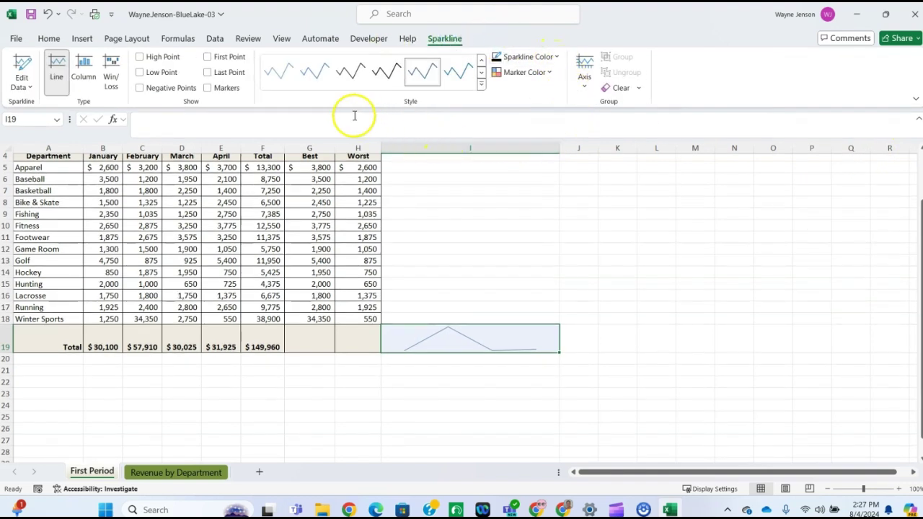
click(207, 88)
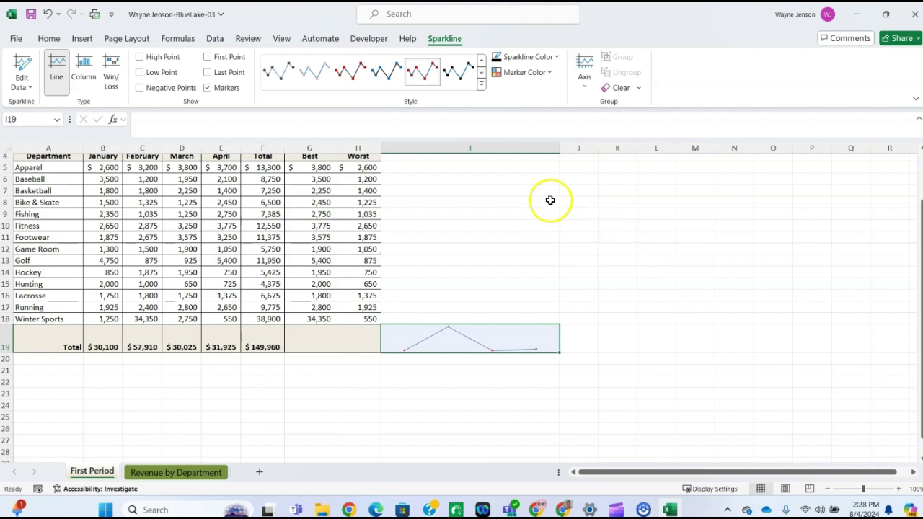
click(480, 85)
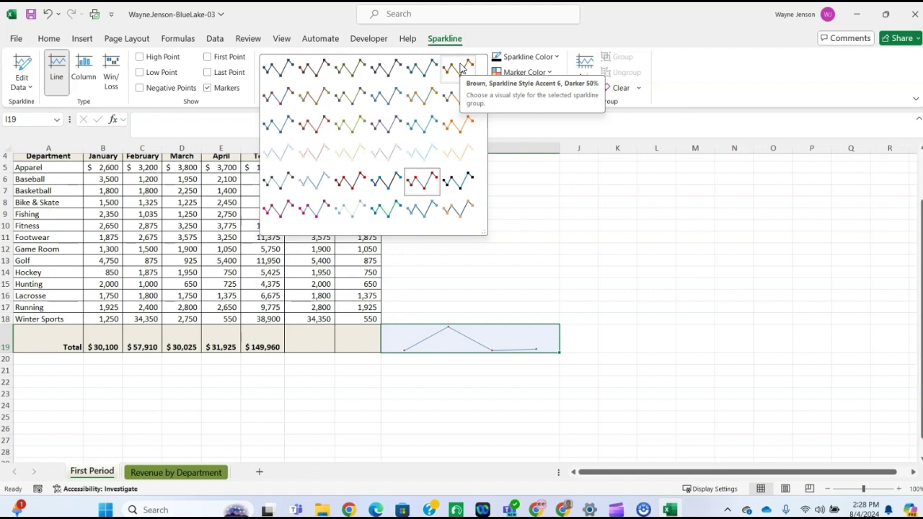
click(460, 66)
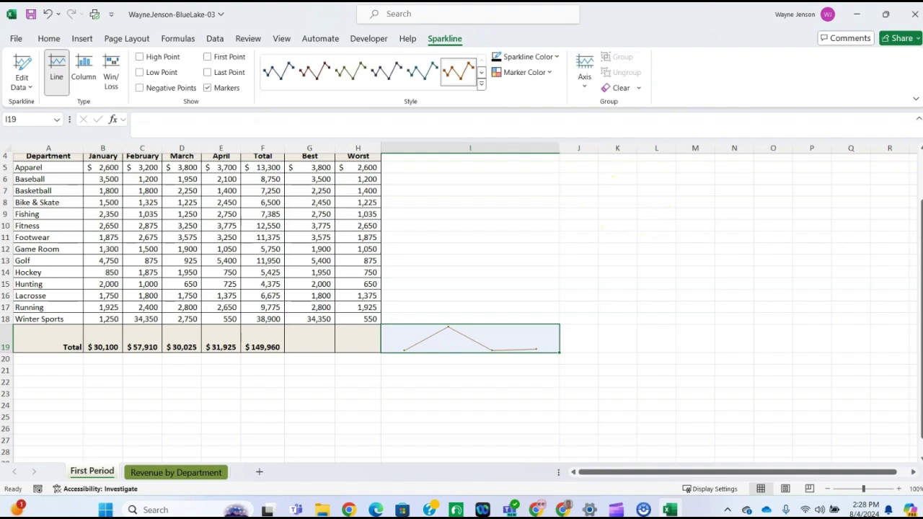
click(48, 39)
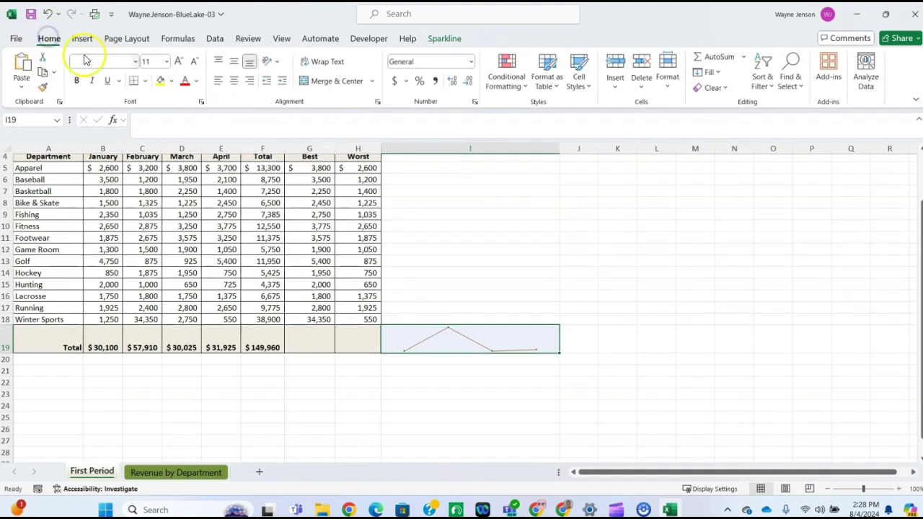
Apply Outside Borders to sparkline cell I19.
click(145, 81)
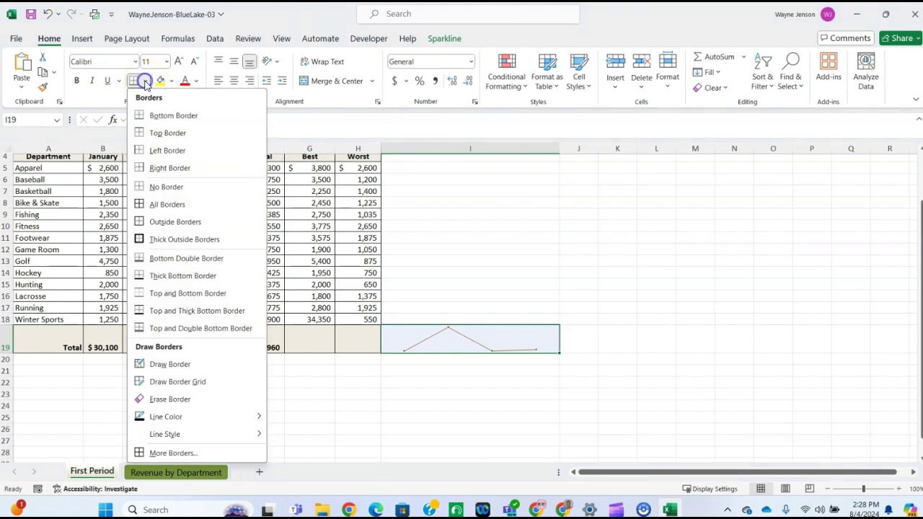
click(162, 221)
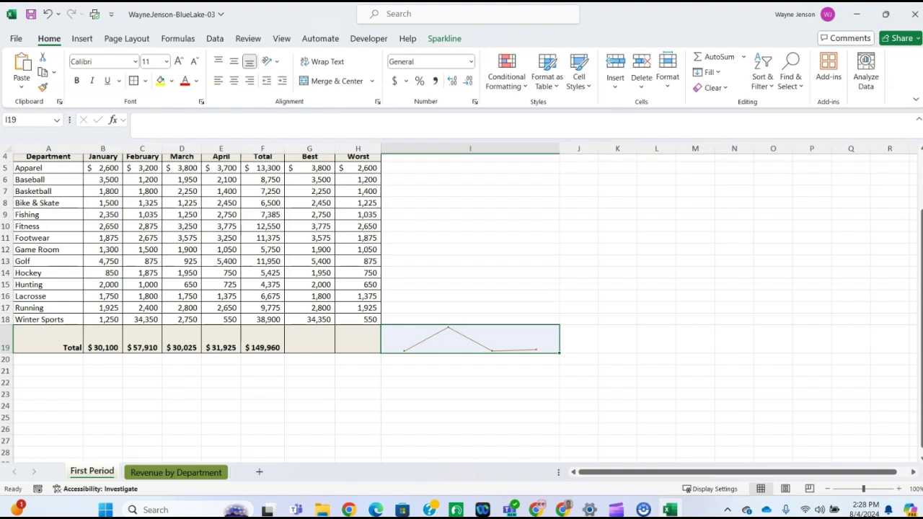
scroll(393, 267, up, 1)
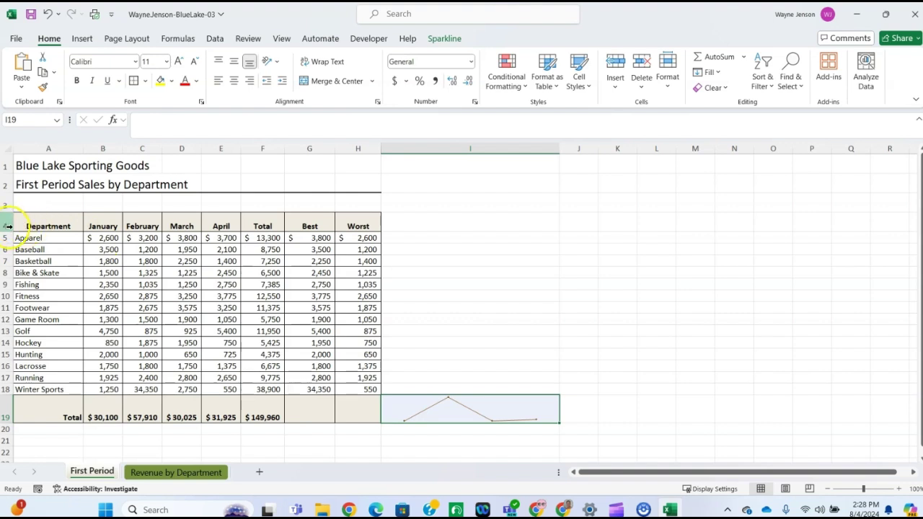
Set header row 4 (A4:H4) to a height of 35, then return to cell A1.
drag(27, 225, 336, 217)
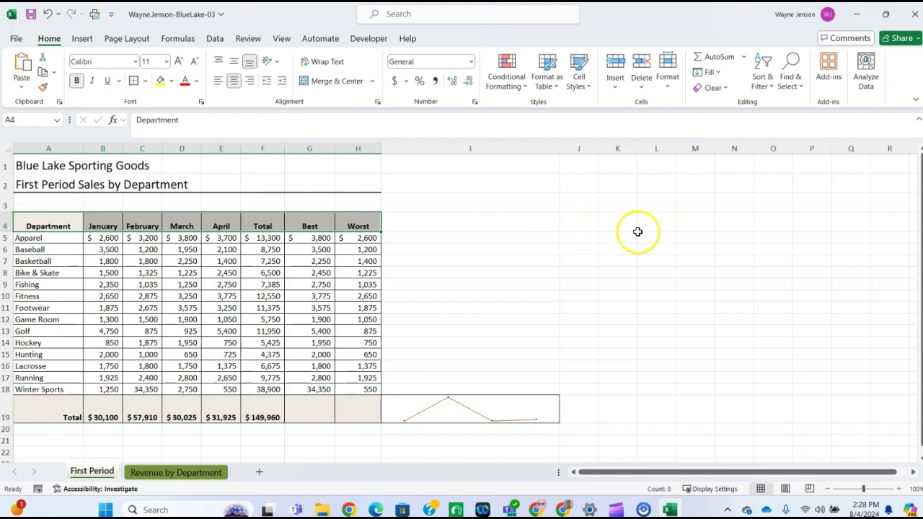
click(668, 72)
click(691, 123)
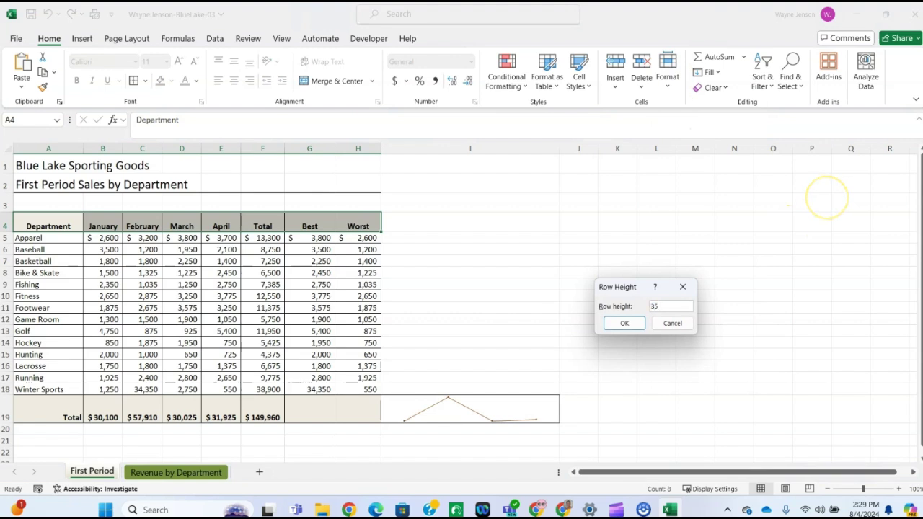
key(Return)
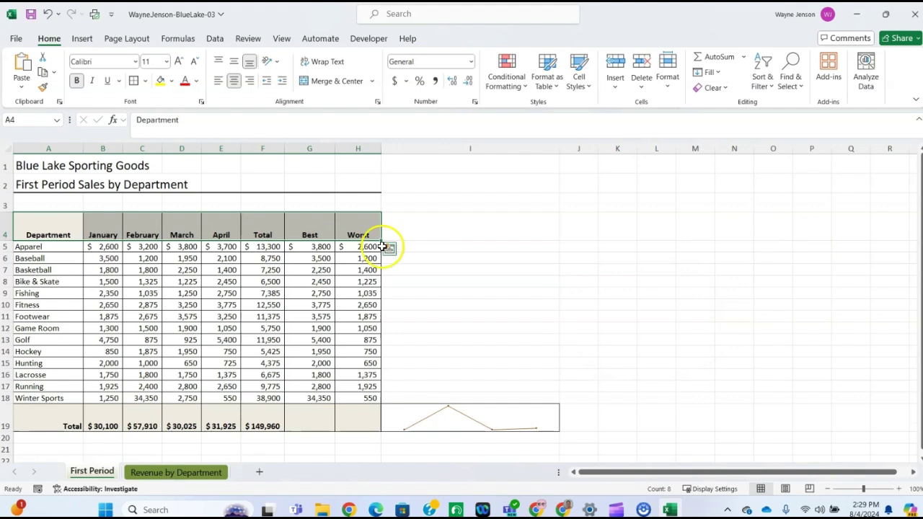
click(32, 165)
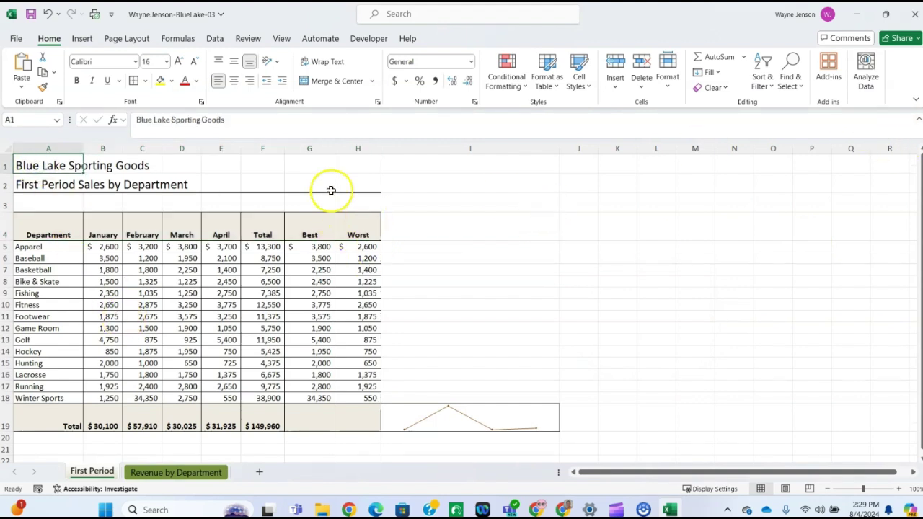
click(124, 40)
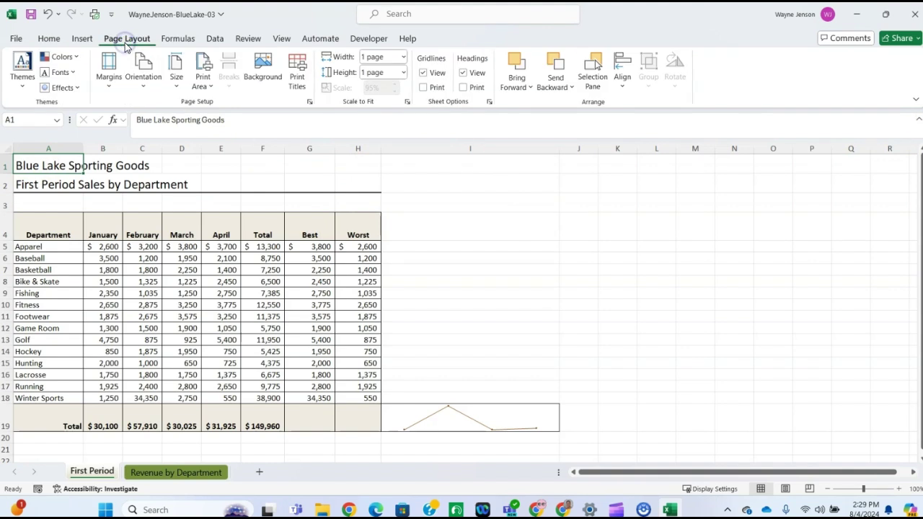
Switch the First Period sheet to landscape orientation, save the workbook, and close Excel.
click(142, 78)
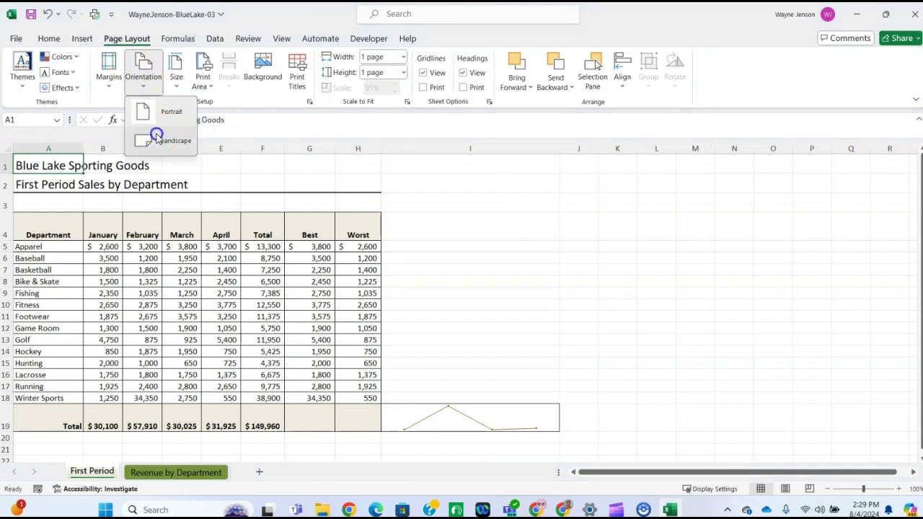
click(160, 140)
click(131, 85)
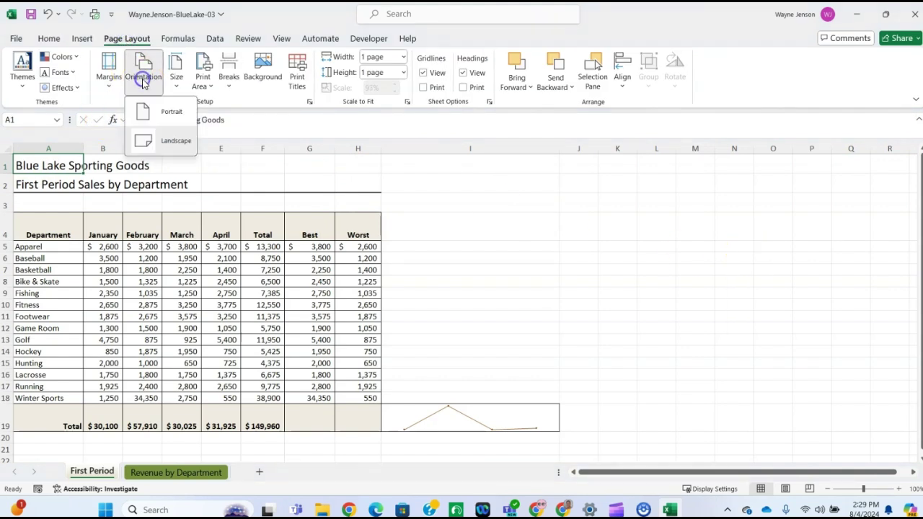
click(614, 264)
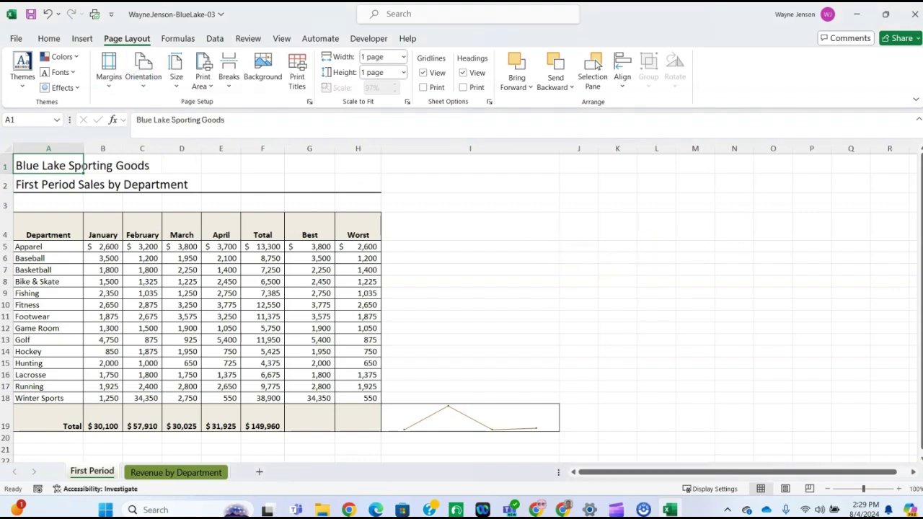
click(32, 14)
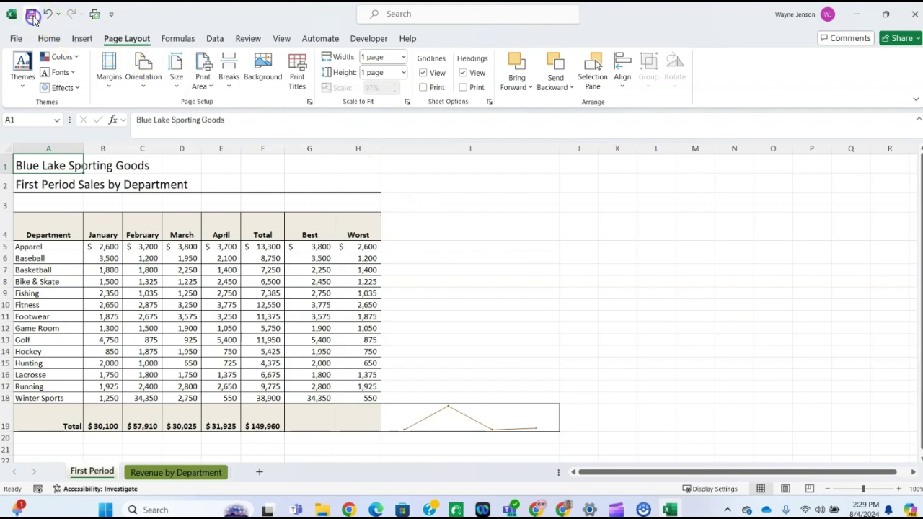
click(912, 16)
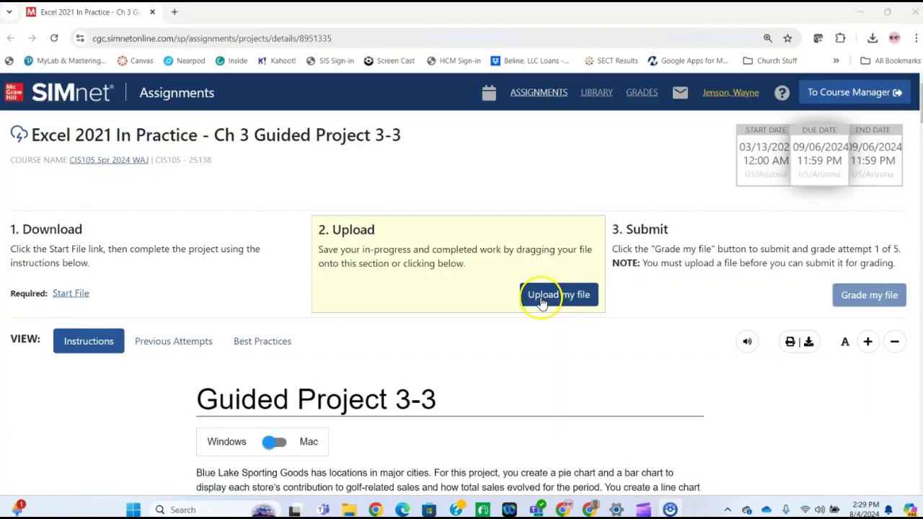
Upload the saved Blue Lake workbook from Downloads and submit it for grading.
click(542, 302)
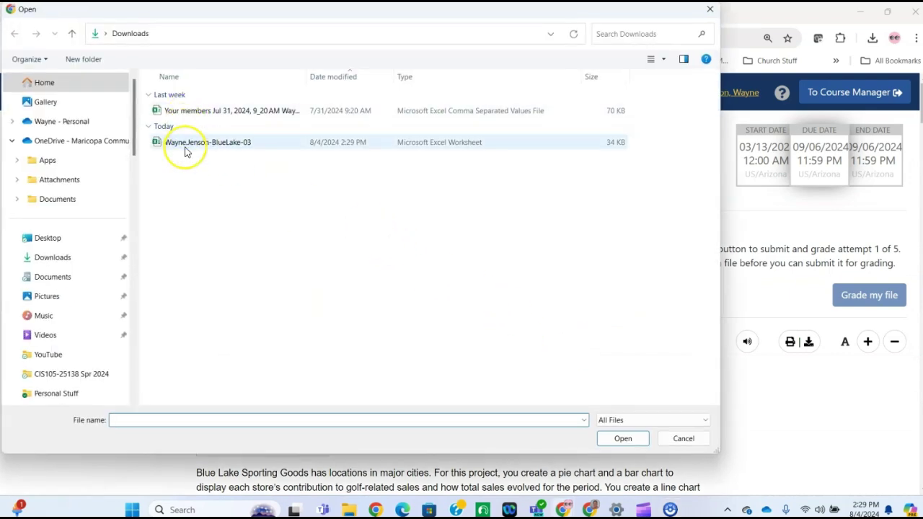
click(186, 143)
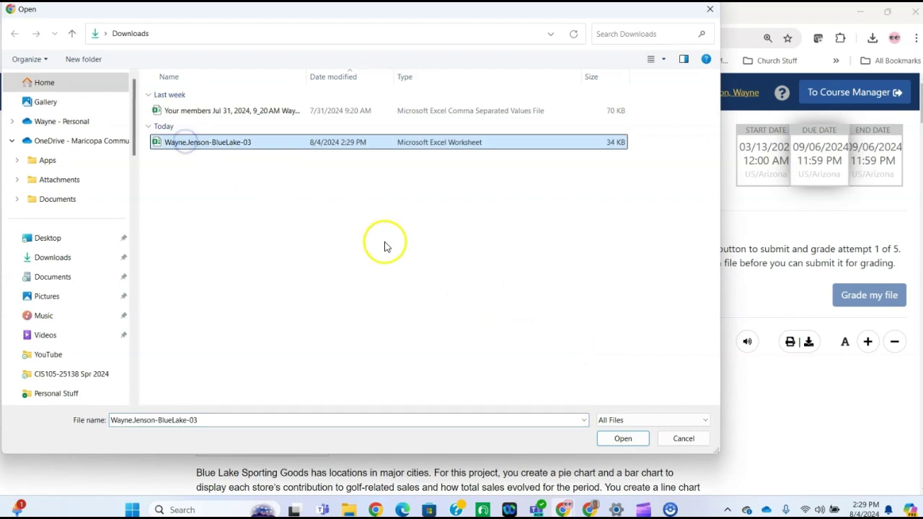
click(622, 437)
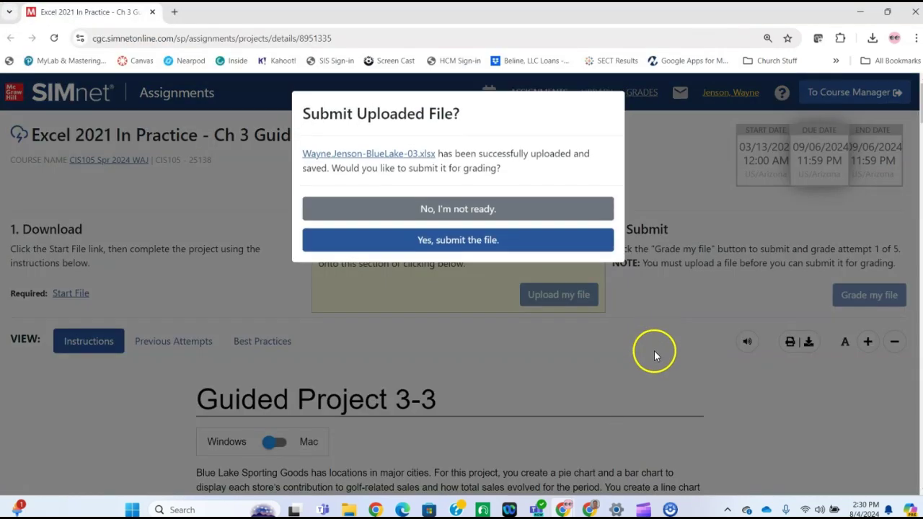
click(460, 245)
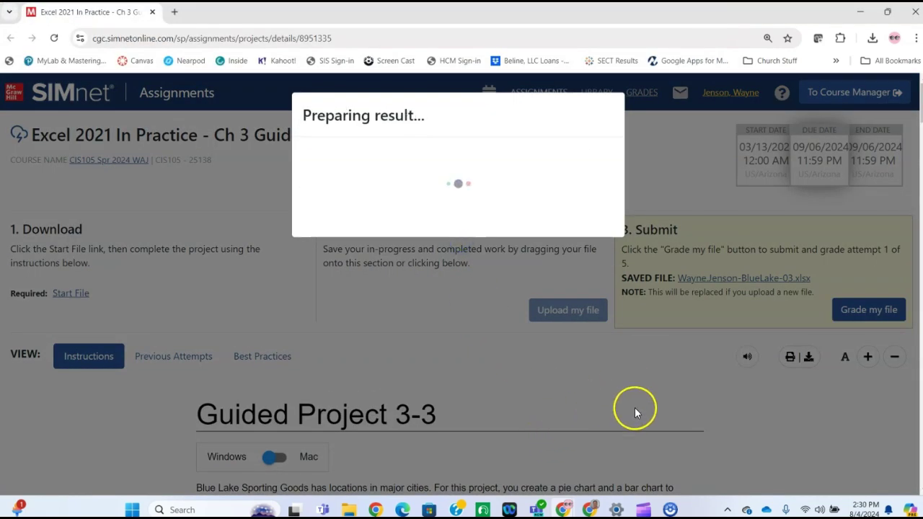